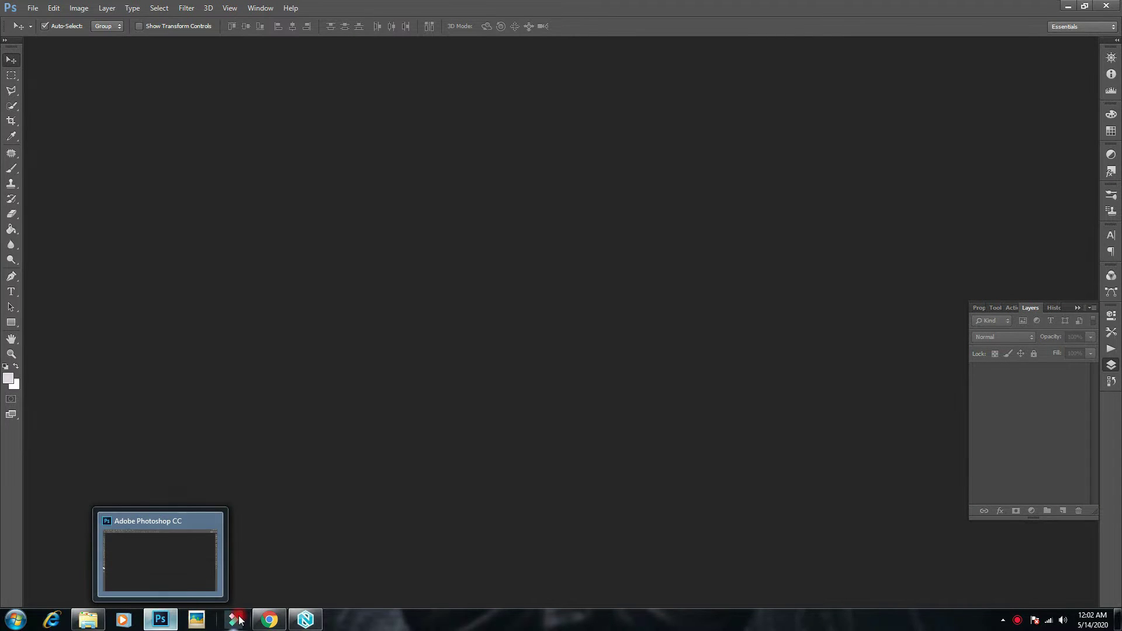
Bring the CAP3-StarterKit folder forward in Explorer and select the BXRG1 mockup file
{"action": "left_click", "coordinate": [86, 622]}
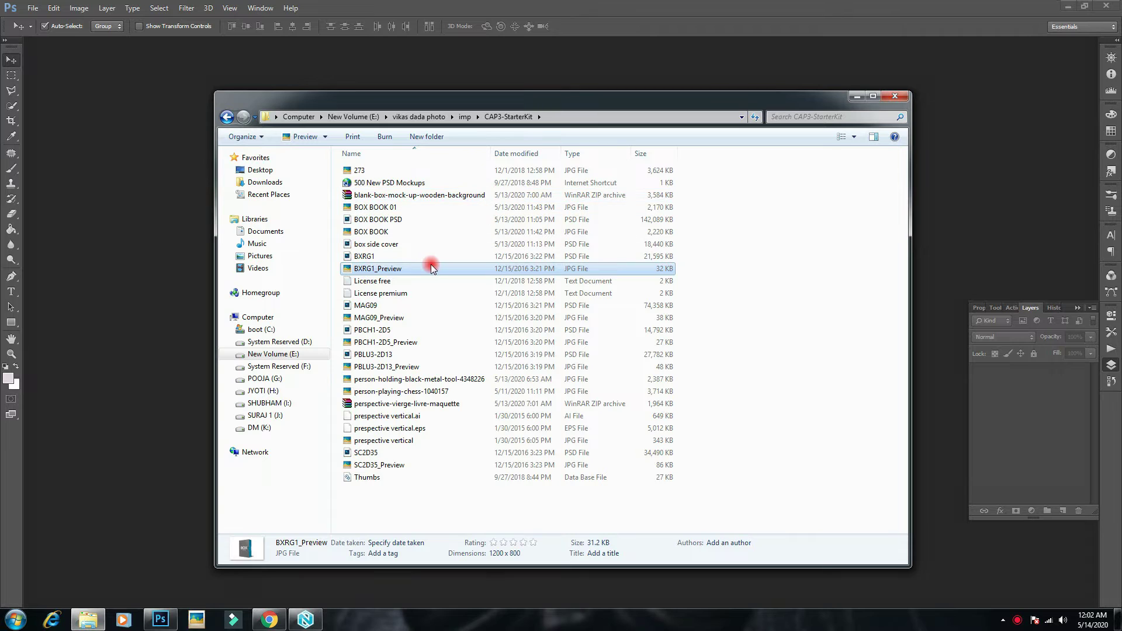
{"action": "right_click", "coordinate": [450, 198]}
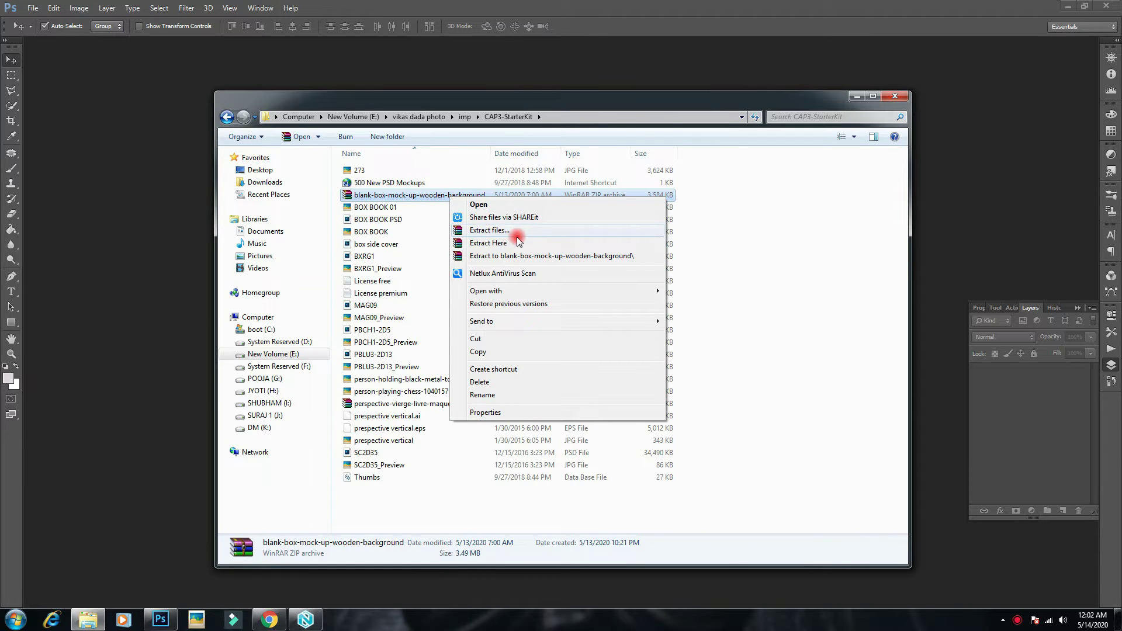
{"action": "left_click", "coordinate": [394, 246]}
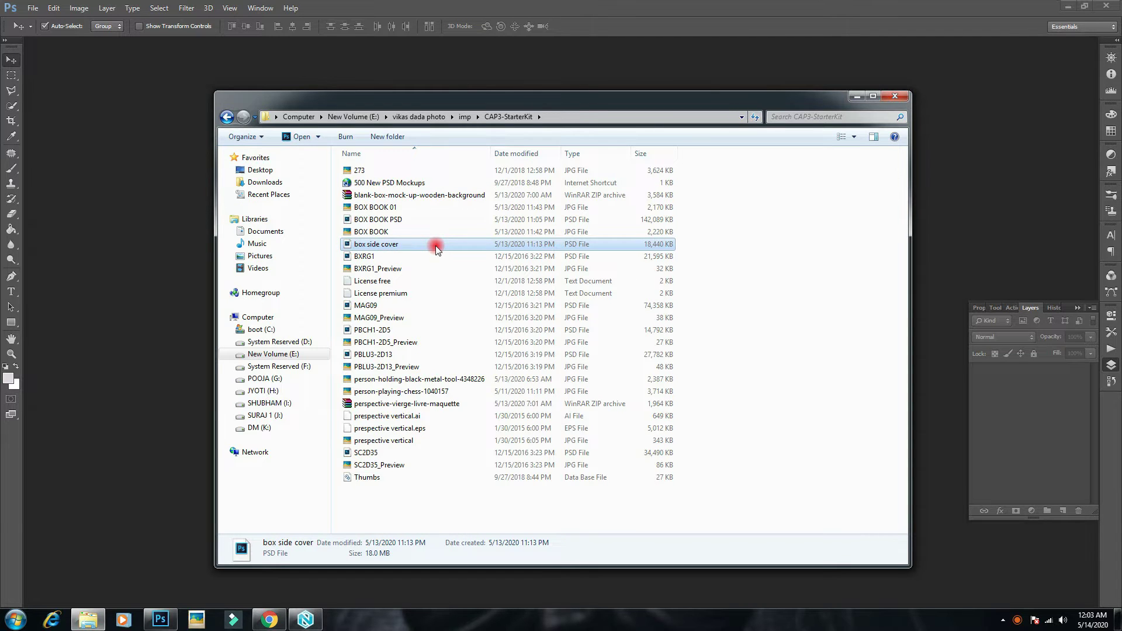
{"action": "left_click", "coordinate": [413, 258]}
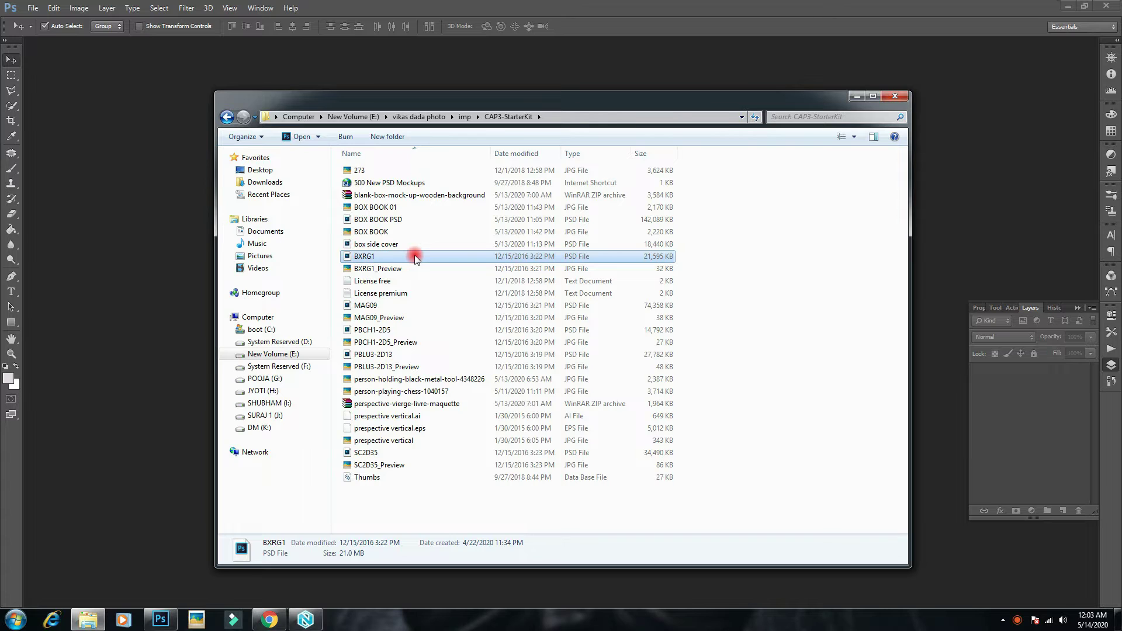
Drag BXRG1 into Photoshop, expand its Box group, and select the Cover layer
{"action": "left_click_drag", "start_coordinate": [415, 257], "coordinate": [166, 284]}
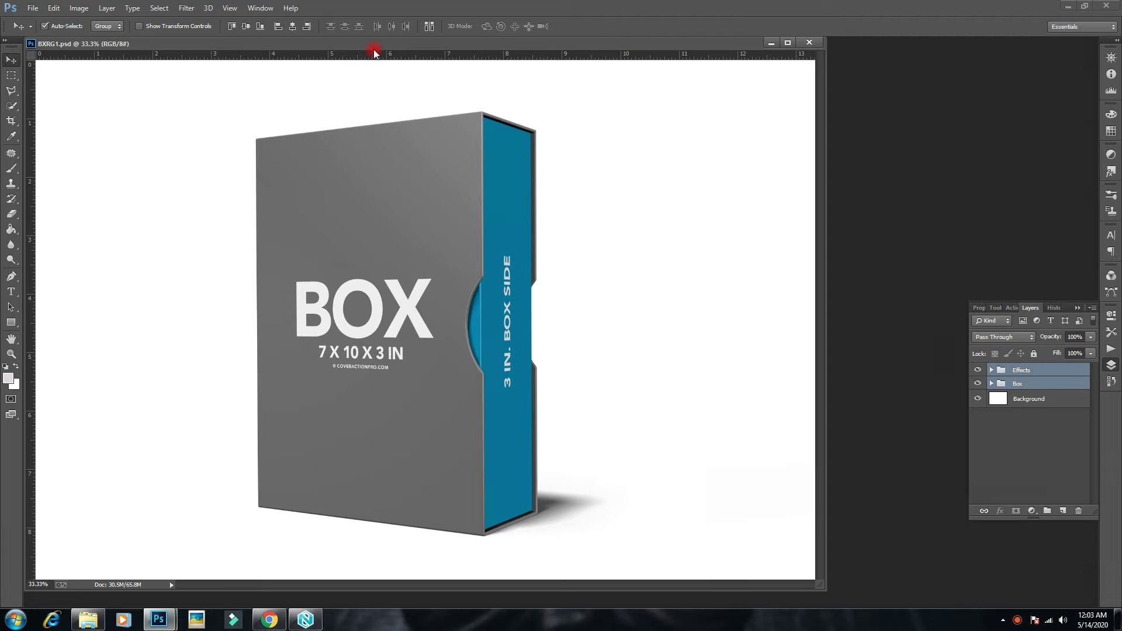
{"action": "left_click_drag", "start_coordinate": [374, 50], "coordinate": [480, 42]}
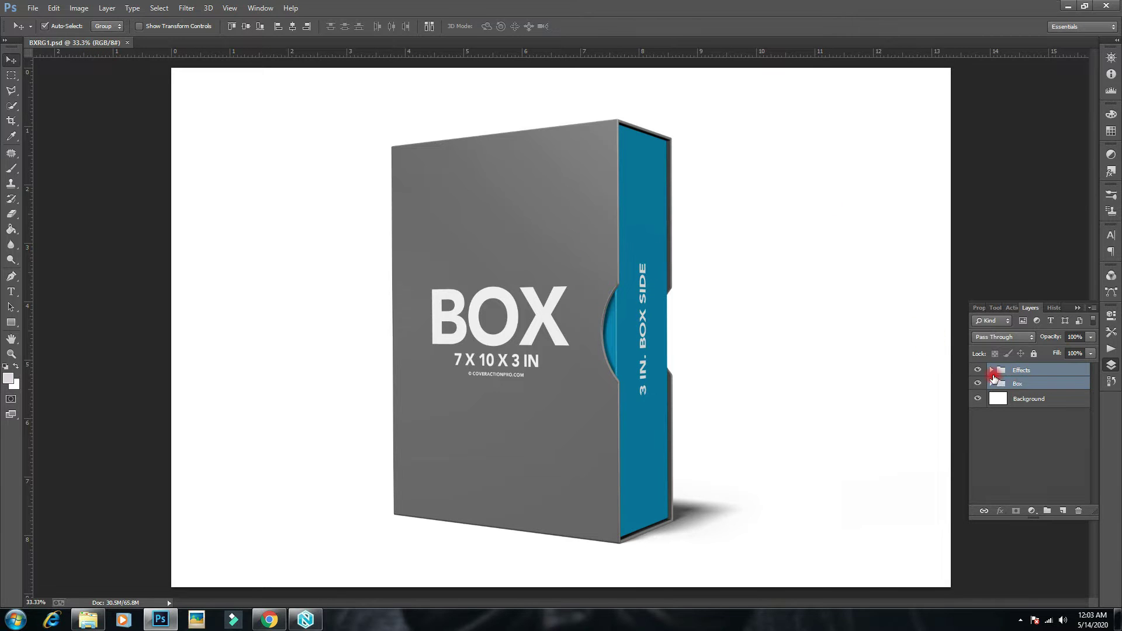
{"action": "left_click", "coordinate": [993, 375]}
{"action": "left_click", "coordinate": [992, 371]}
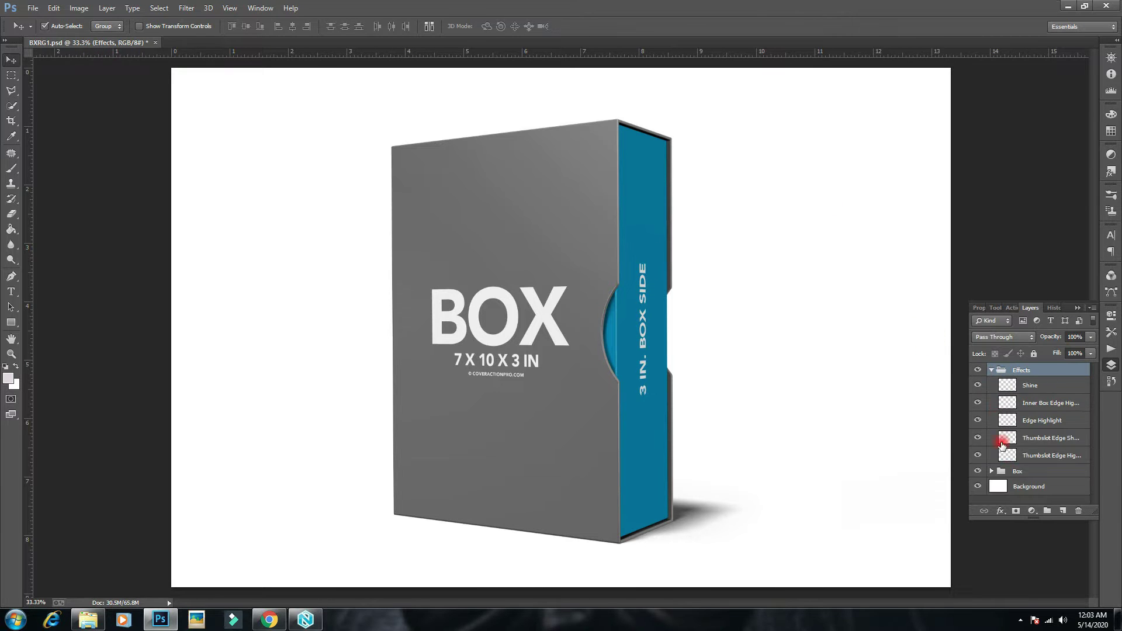
{"action": "left_click", "coordinate": [993, 472]}
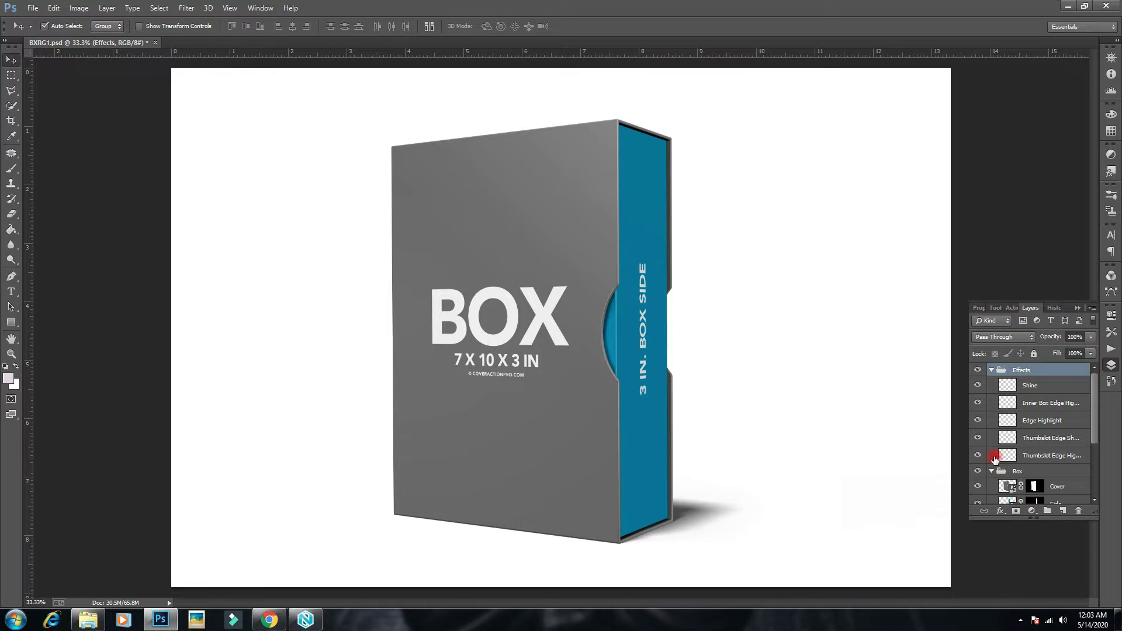
{"action": "left_click", "coordinate": [992, 370]}
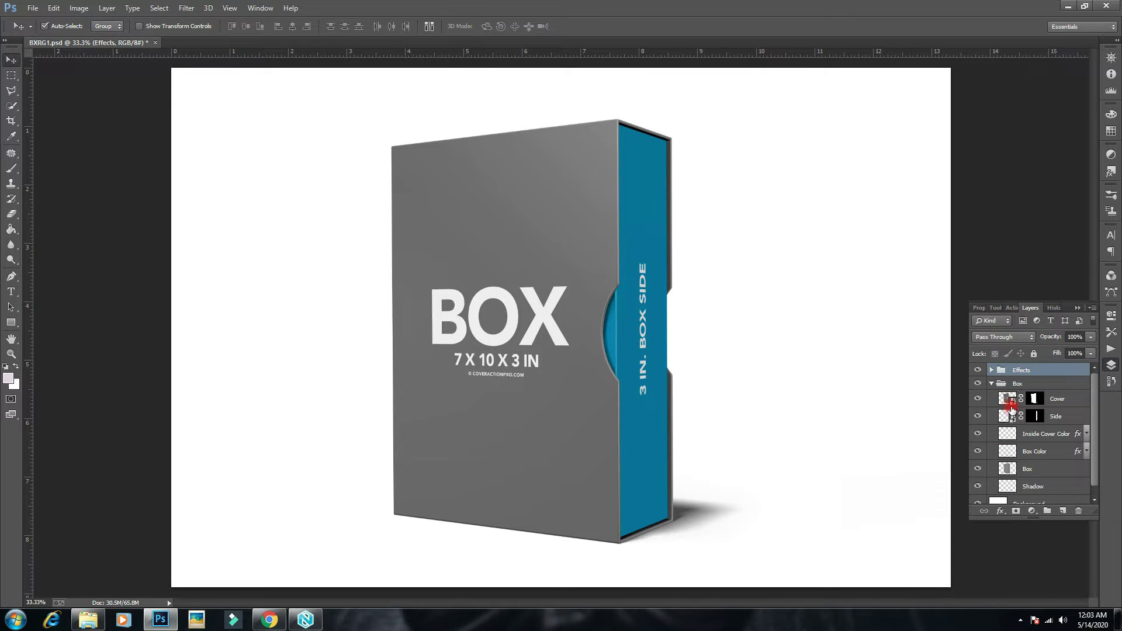
{"action": "left_click", "coordinate": [1008, 400]}
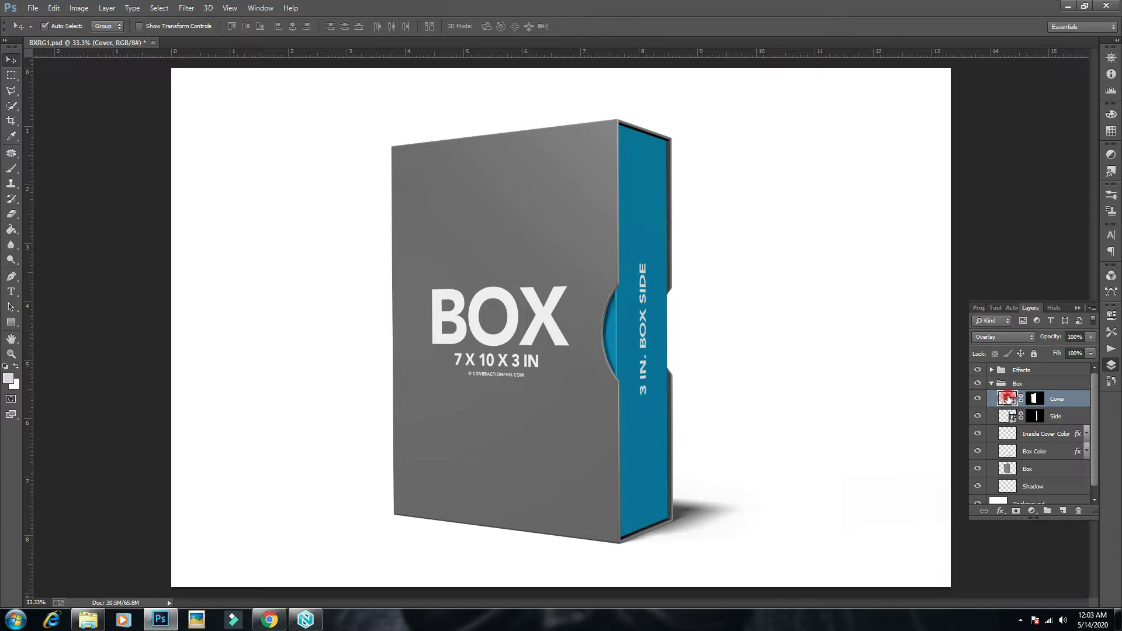
Open the Cover smart object as Layer 2.psb and arrange the document windows
{"action": "double_click", "coordinate": [1007, 398]}
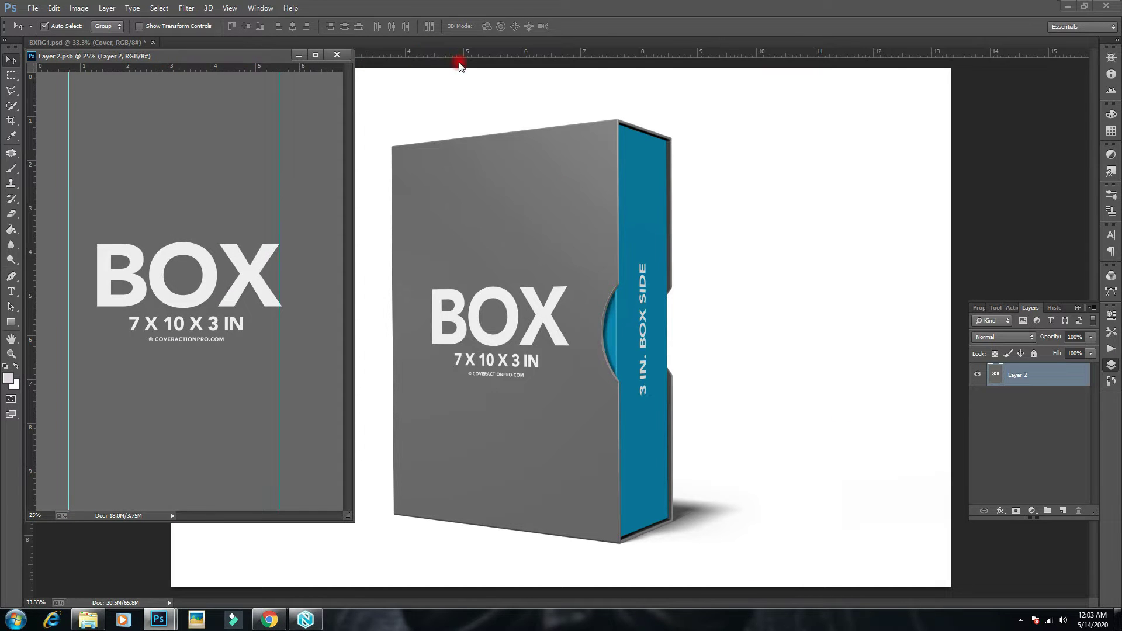
{"action": "left_click_drag", "start_coordinate": [425, 53], "coordinate": [464, 67]}
{"action": "left_click_drag", "start_coordinate": [145, 45], "coordinate": [387, 97]}
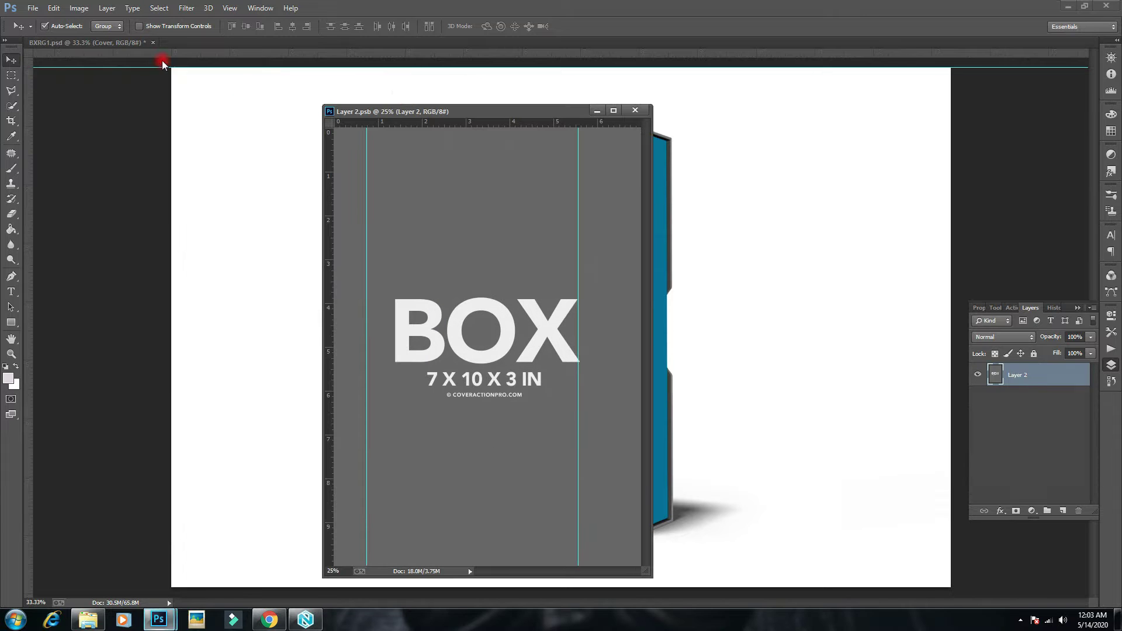
{"action": "left_click_drag", "start_coordinate": [114, 44], "coordinate": [449, 137]}
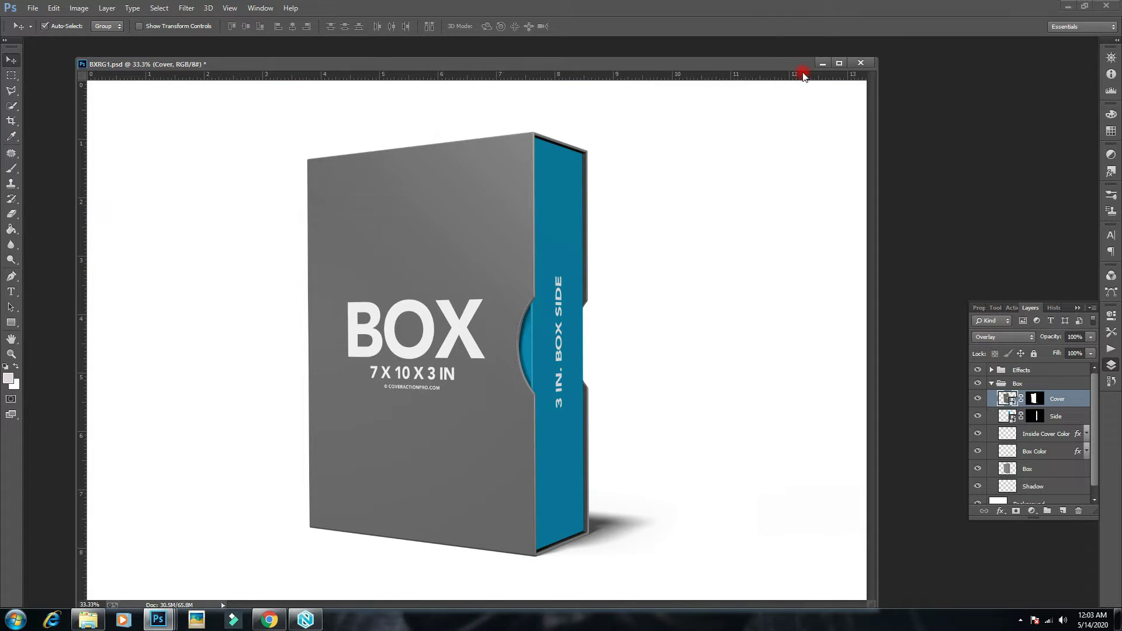
{"action": "left_click", "coordinate": [818, 64]}
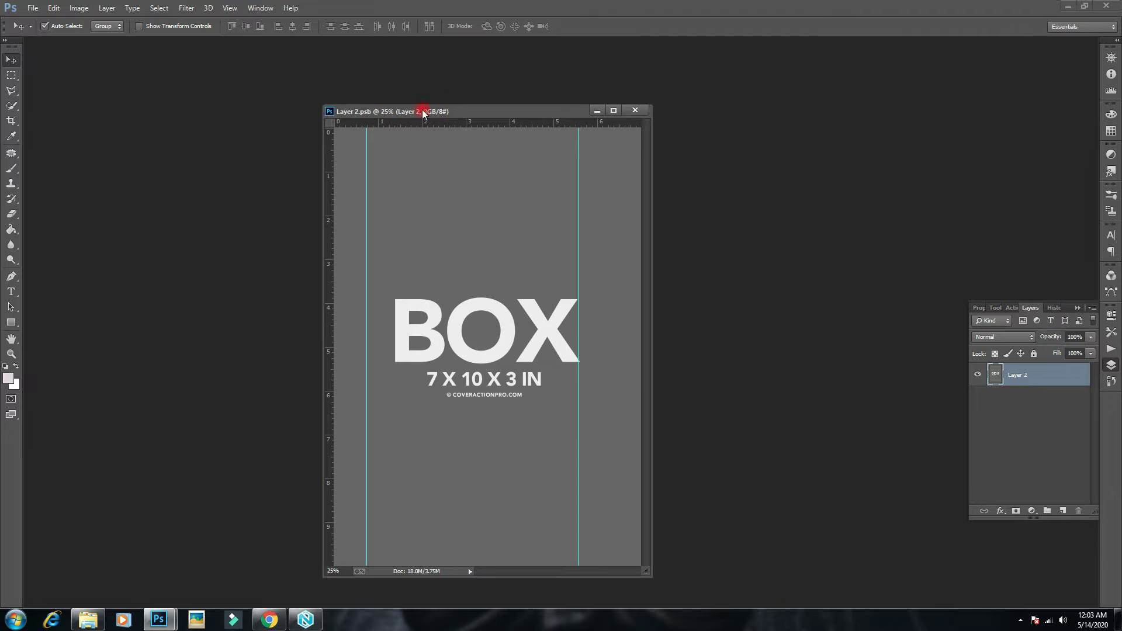
{"action": "left_click_drag", "start_coordinate": [422, 110], "coordinate": [374, 109]}
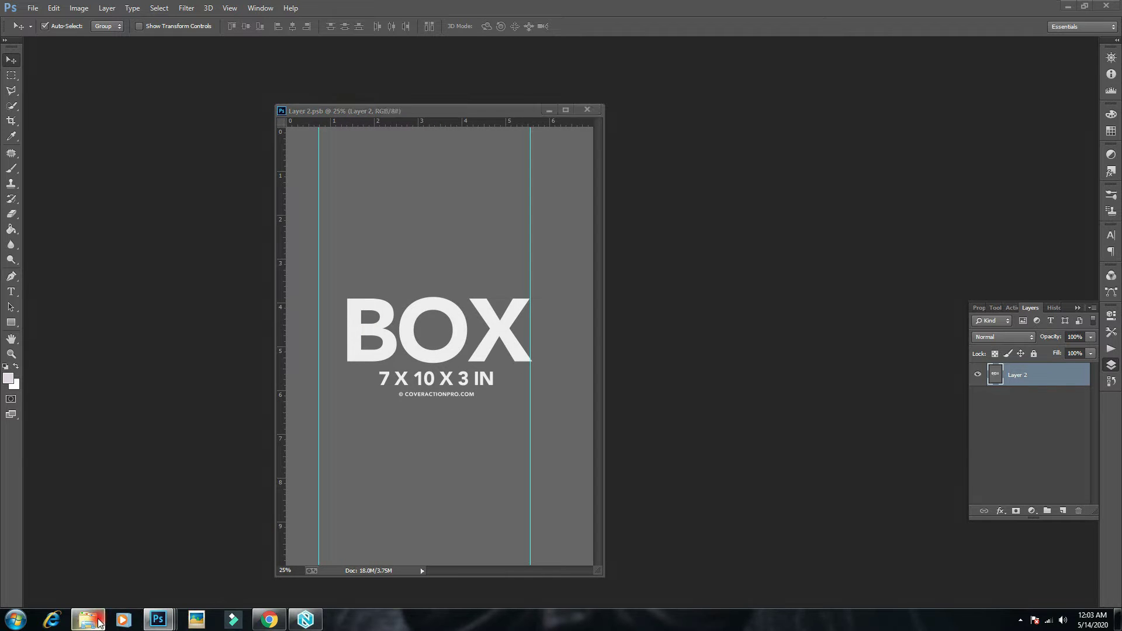
{"action": "left_click", "coordinate": [98, 622]}
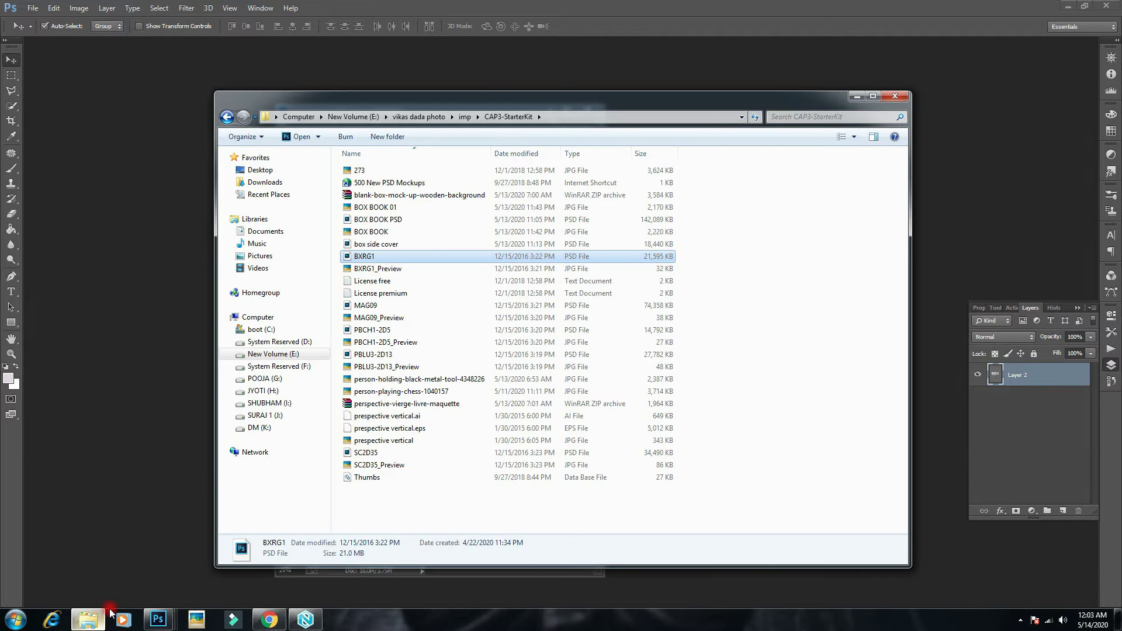
{"action": "left_click", "coordinate": [853, 99]}
Browse to New Volume (E:) in File > Open, then cancel the dialog
{"action": "left_click", "coordinate": [33, 8]}
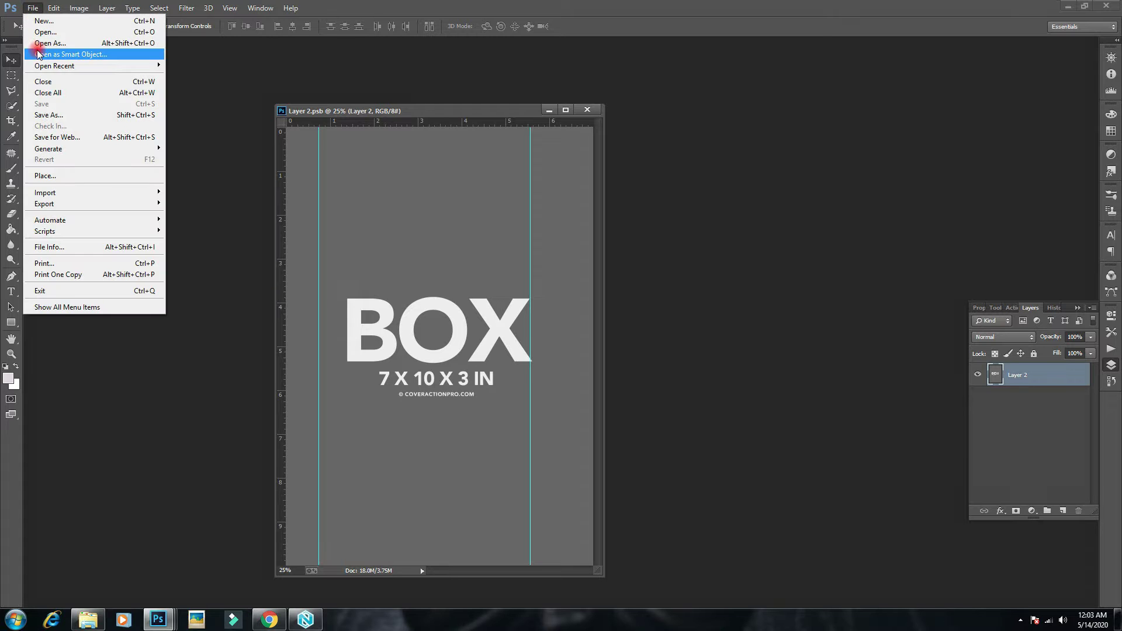
{"action": "left_click", "coordinate": [42, 29]}
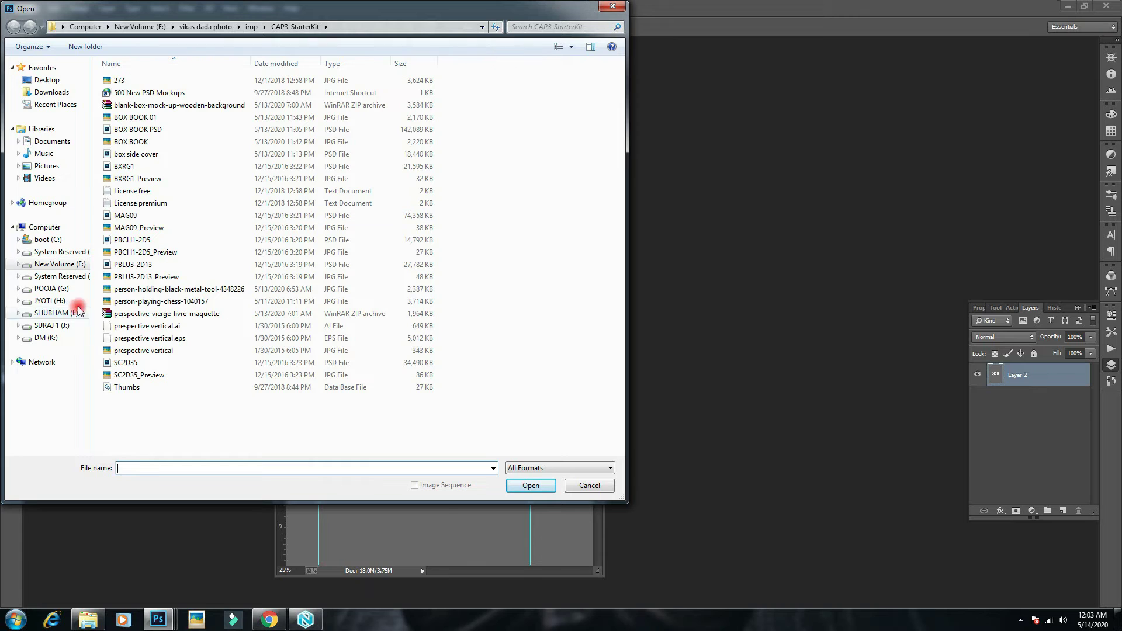
{"action": "left_click", "coordinate": [63, 265]}
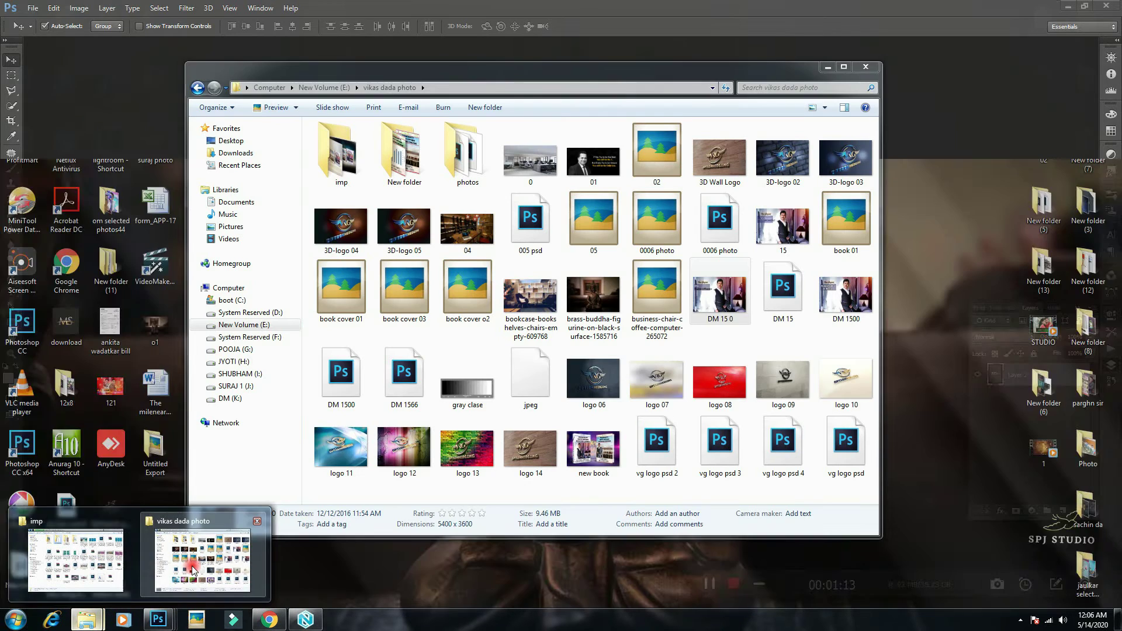
Open DM 15 0.jpg from the vikas dada photo folder, then close it
{"action": "left_click", "coordinate": [190, 564]}
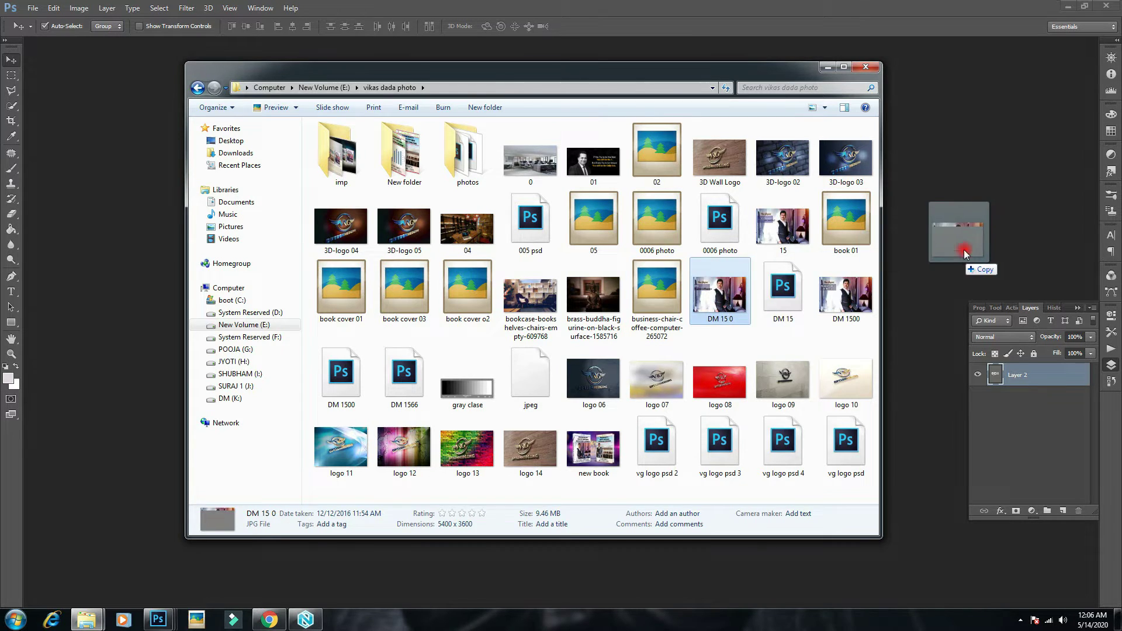
{"action": "left_click_drag", "start_coordinate": [724, 302], "coordinate": [965, 245]}
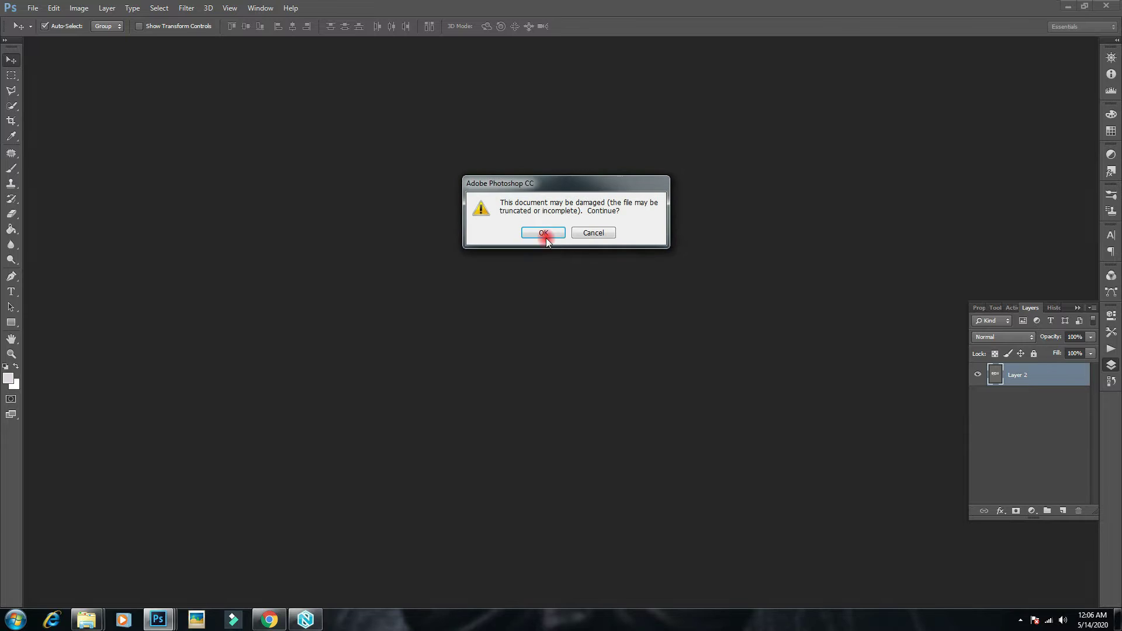
{"action": "left_click", "coordinate": [543, 234]}
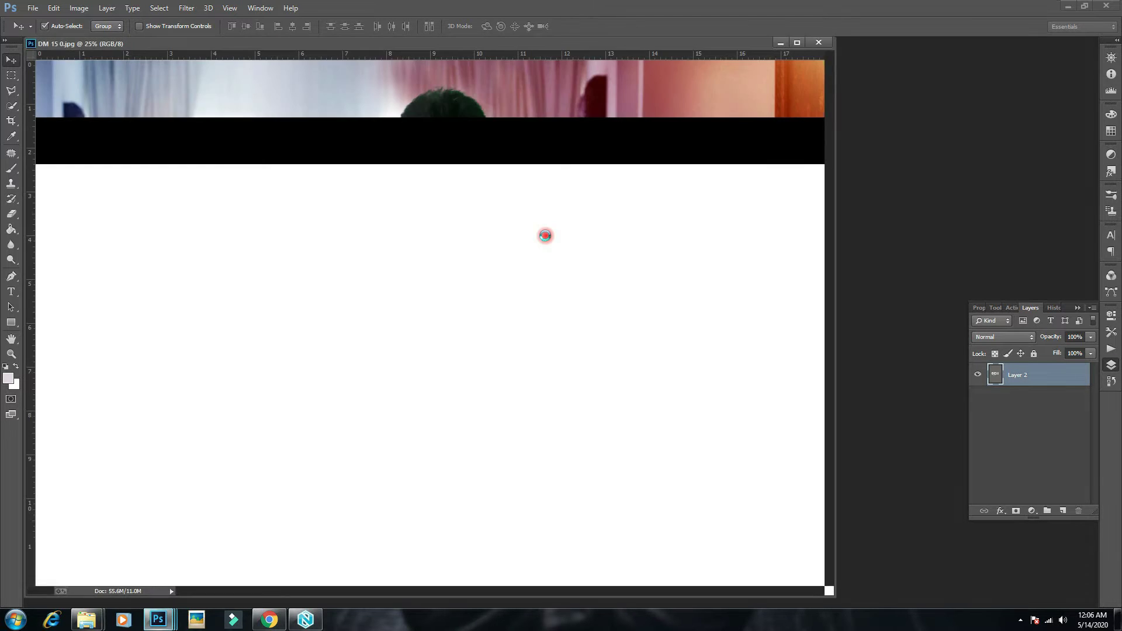
{"action": "left_click", "coordinate": [818, 44]}
{"action": "mouse_move", "coordinate": [86, 620]}
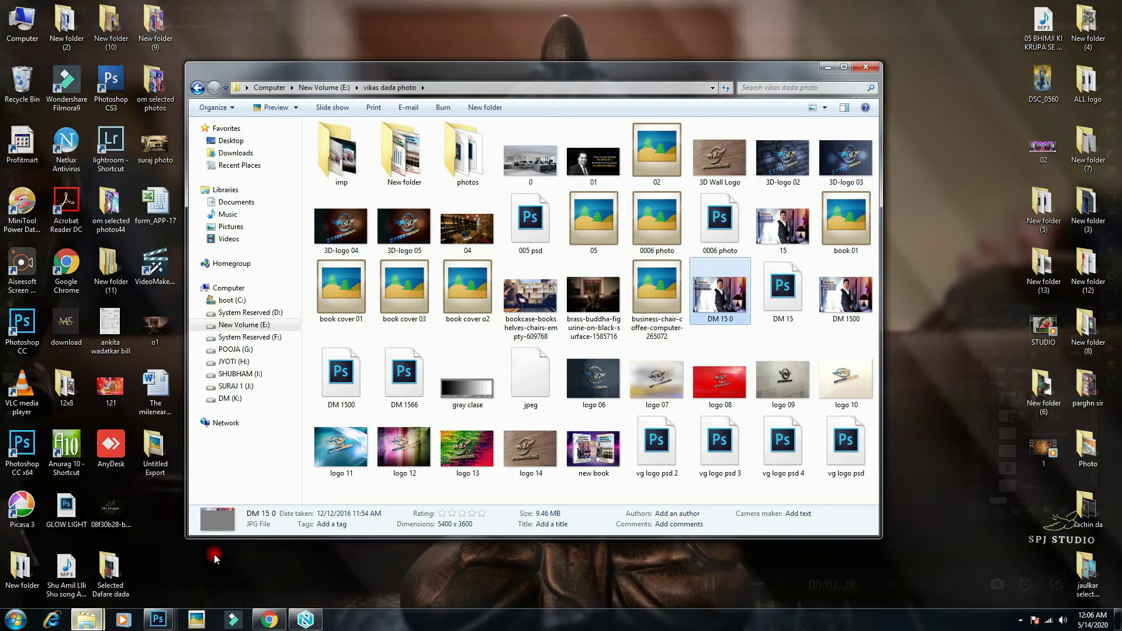
Drag photo 15.jpg from the folder into Photoshop to open it
{"action": "left_click", "coordinate": [202, 560]}
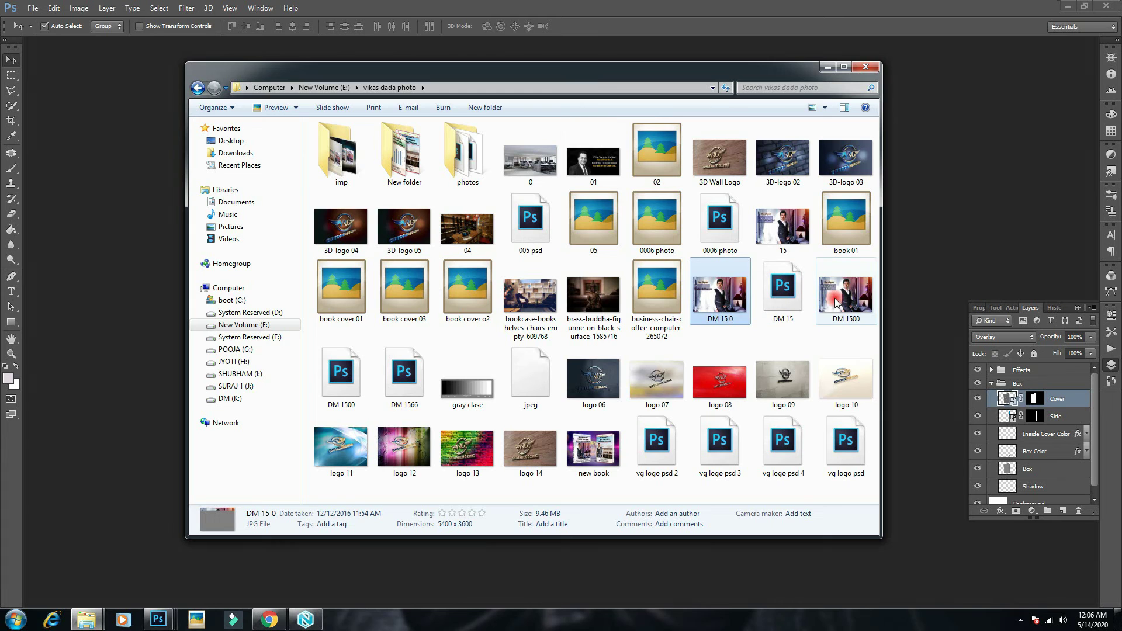
{"action": "left_click", "coordinate": [792, 240]}
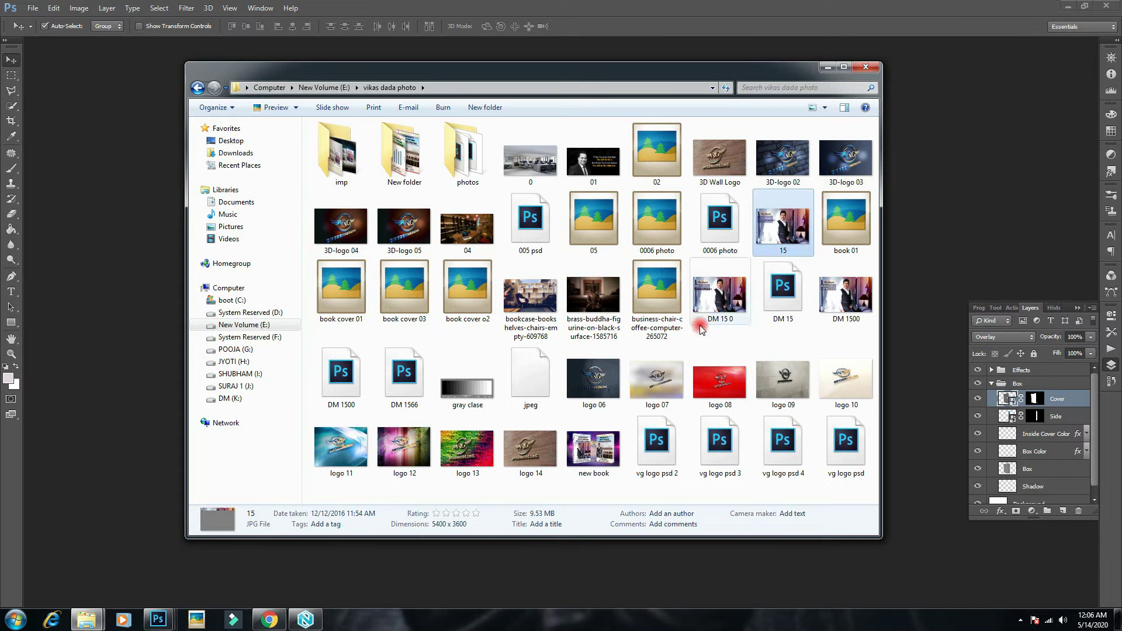
{"action": "left_click_drag", "start_coordinate": [769, 234], "coordinate": [959, 208]}
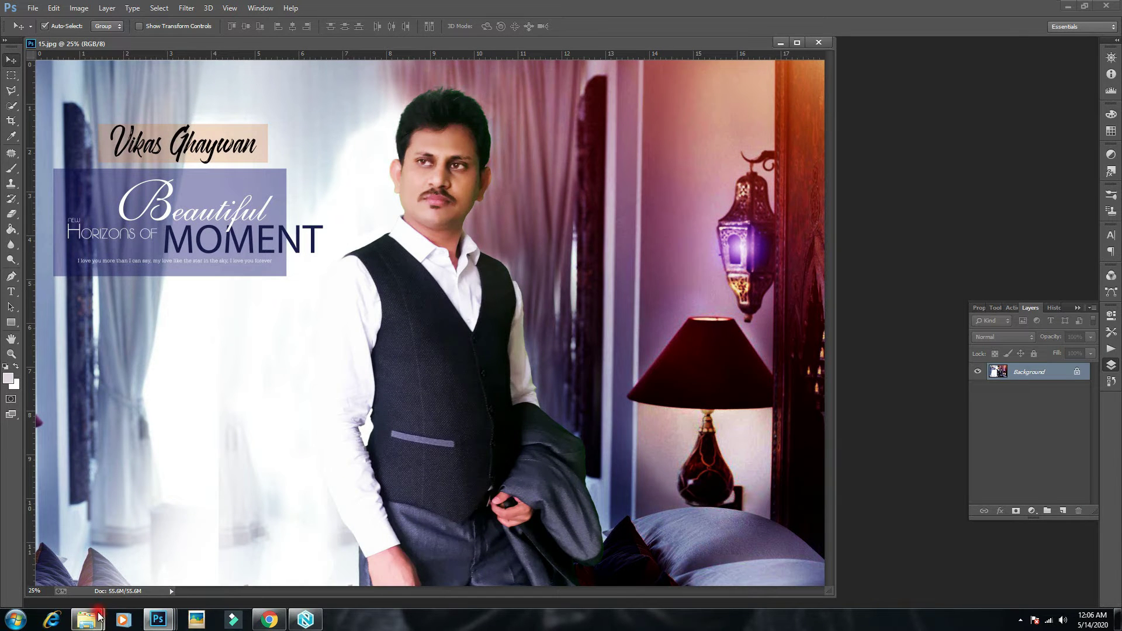
Copy the 15.jpg portrait into the Layer 2.psb cover artwork with the Move tool
{"action": "left_click", "coordinate": [158, 620]}
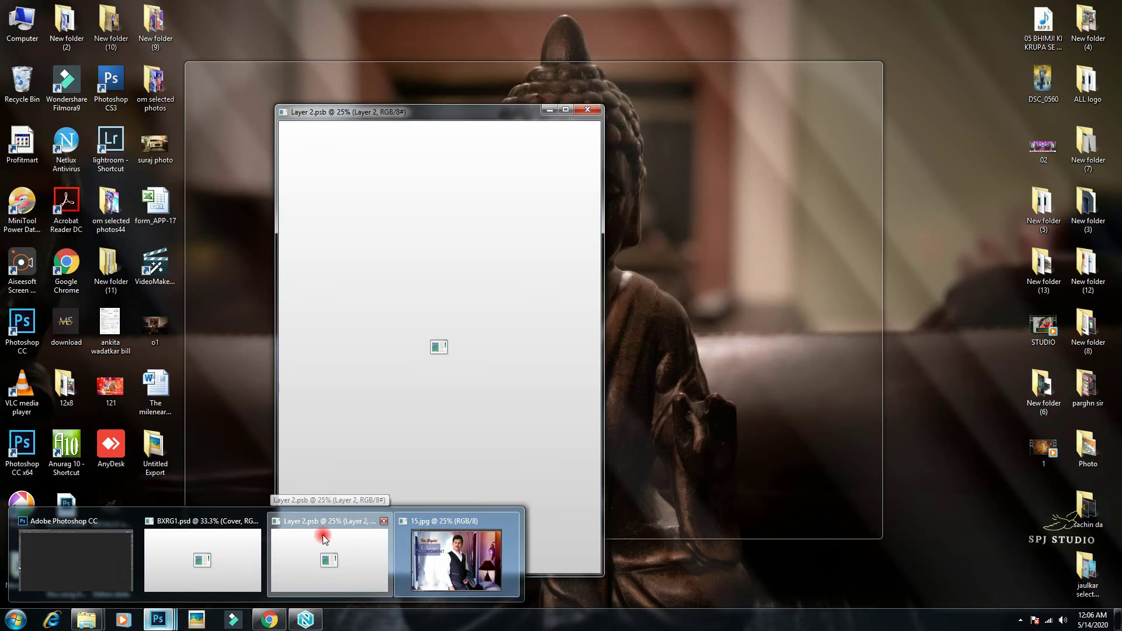
{"action": "left_click", "coordinate": [322, 536]}
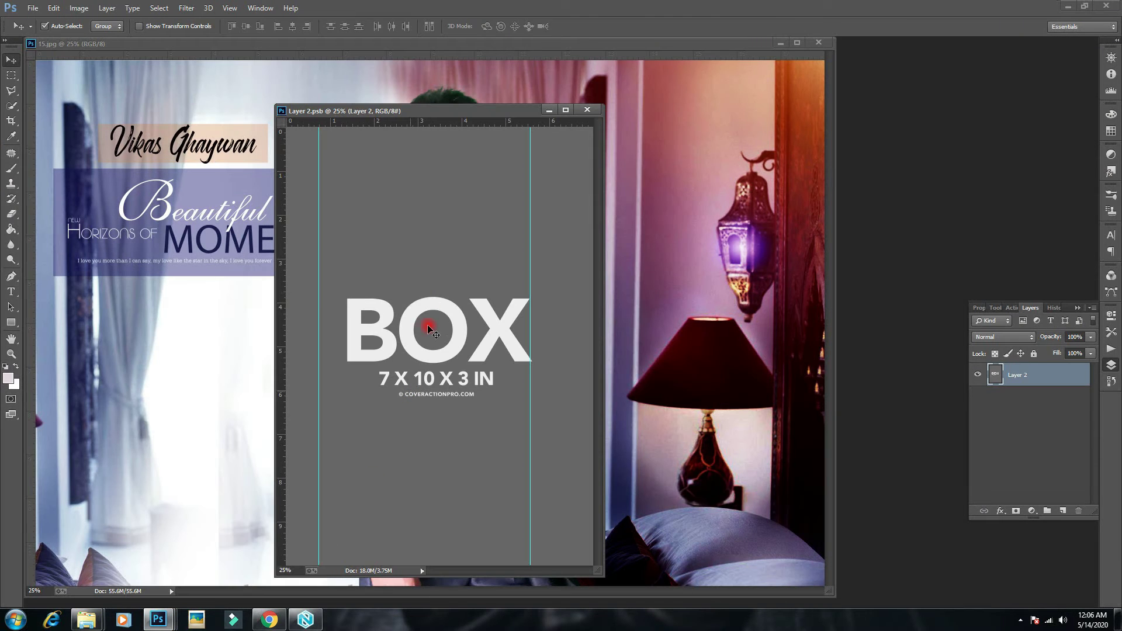
{"action": "left_click", "coordinate": [633, 247]}
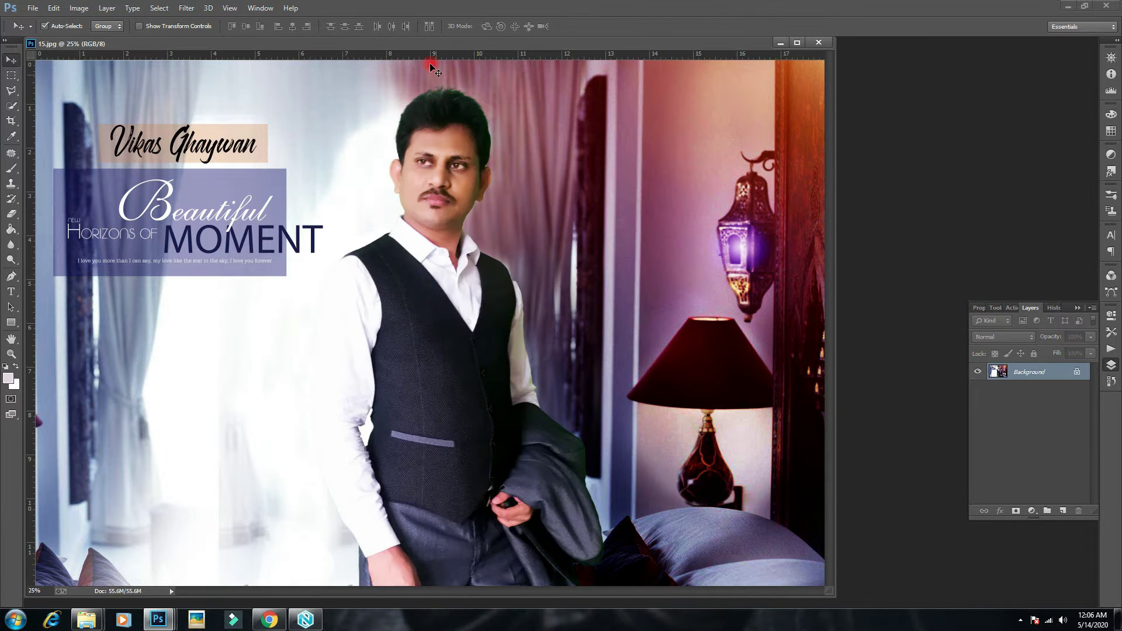
{"action": "left_click_drag", "start_coordinate": [404, 44], "coordinate": [768, 92]}
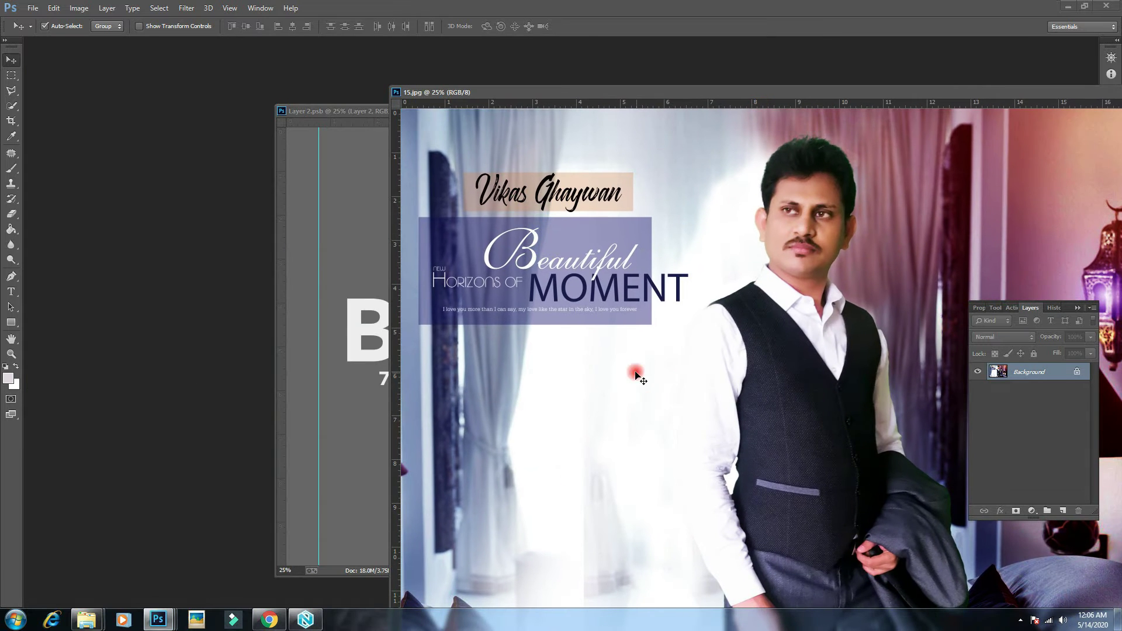
{"action": "left_click_drag", "start_coordinate": [554, 384], "coordinate": [355, 377]}
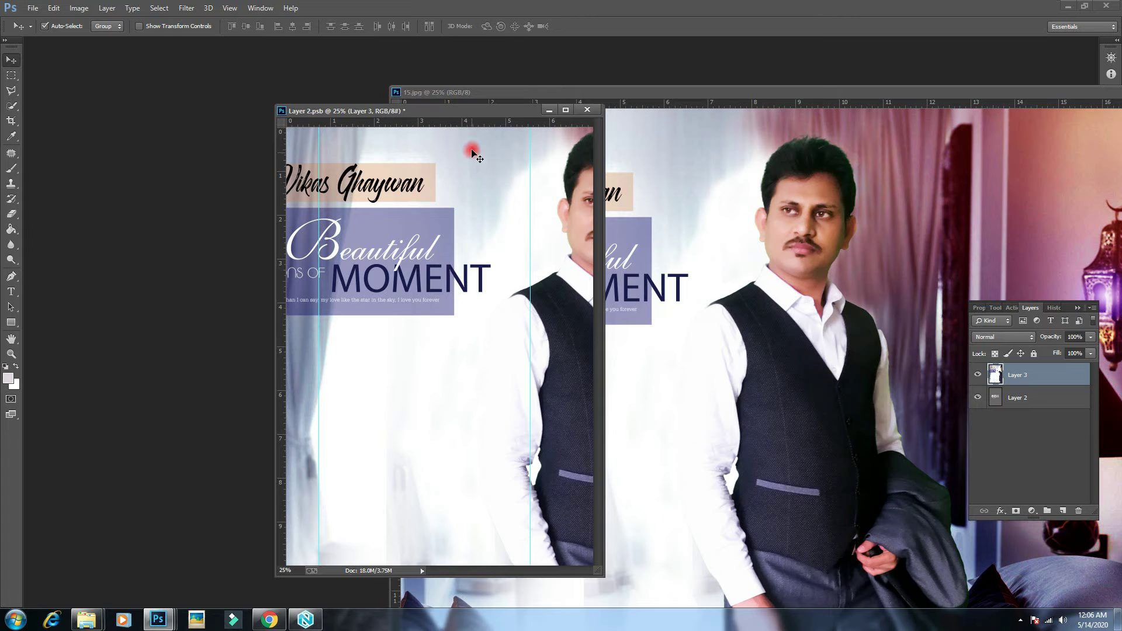
{"action": "left_click_drag", "start_coordinate": [786, 93], "coordinate": [531, 120]}
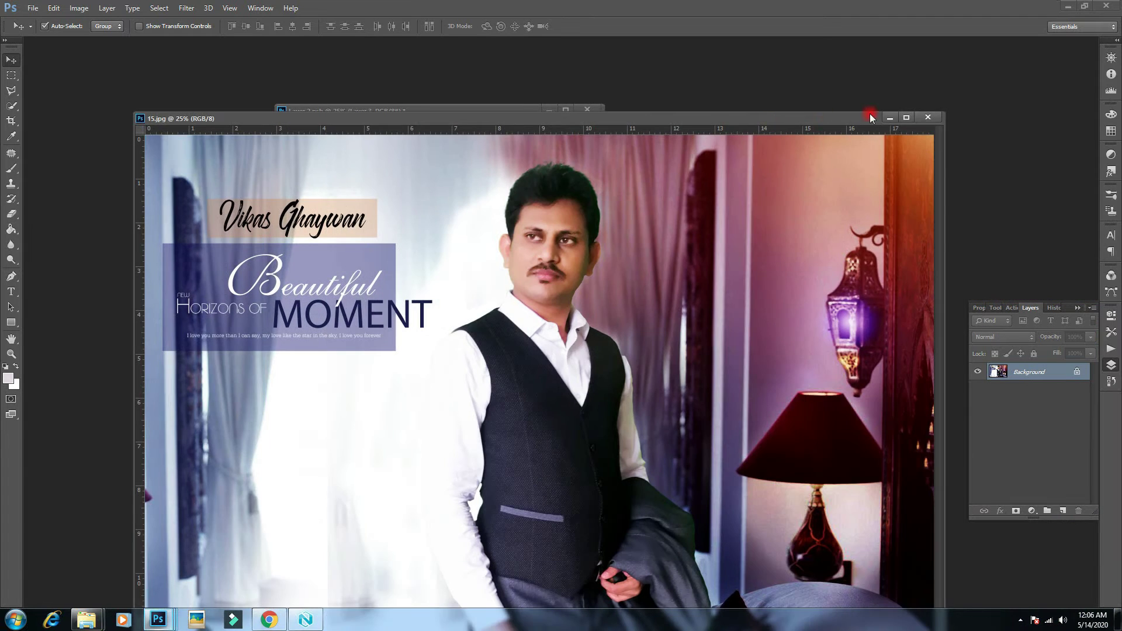
{"action": "left_click", "coordinate": [886, 117]}
{"action": "left_click_drag", "start_coordinate": [421, 117], "coordinate": [471, 43]}
{"action": "left_click_drag", "start_coordinate": [493, 163], "coordinate": [473, 196]}
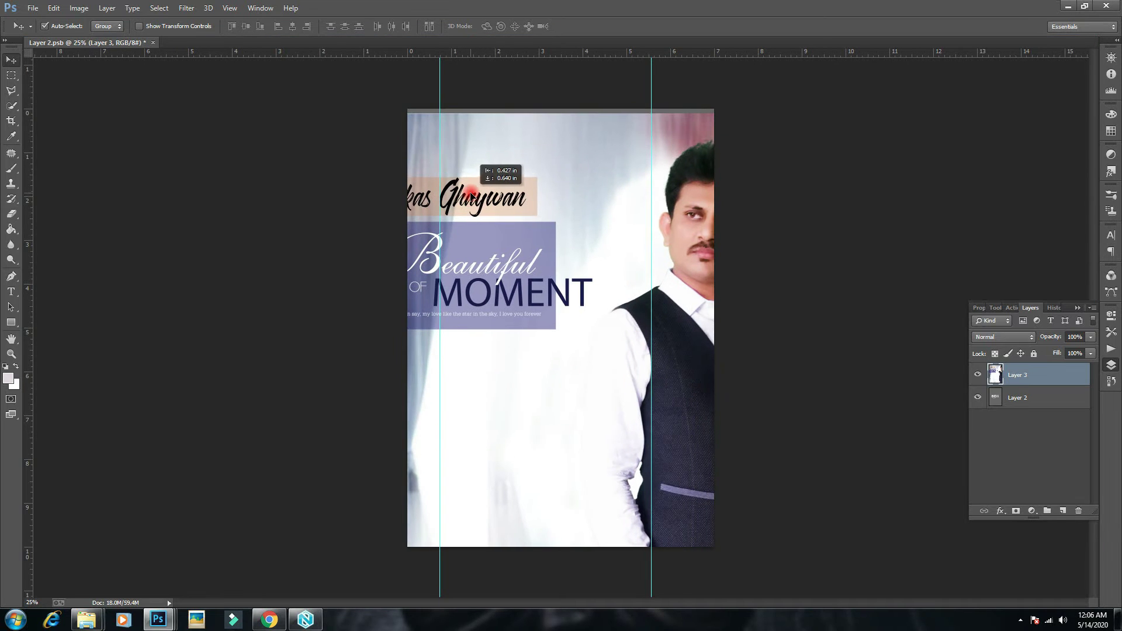
Free-transform the portrait layer to fill and centre on the cover, then commit
{"action": "key", "text": "ctrl+minus"}
{"action": "key", "text": "ctrl+minus"}
{"action": "key", "text": "ctrl+minus"}
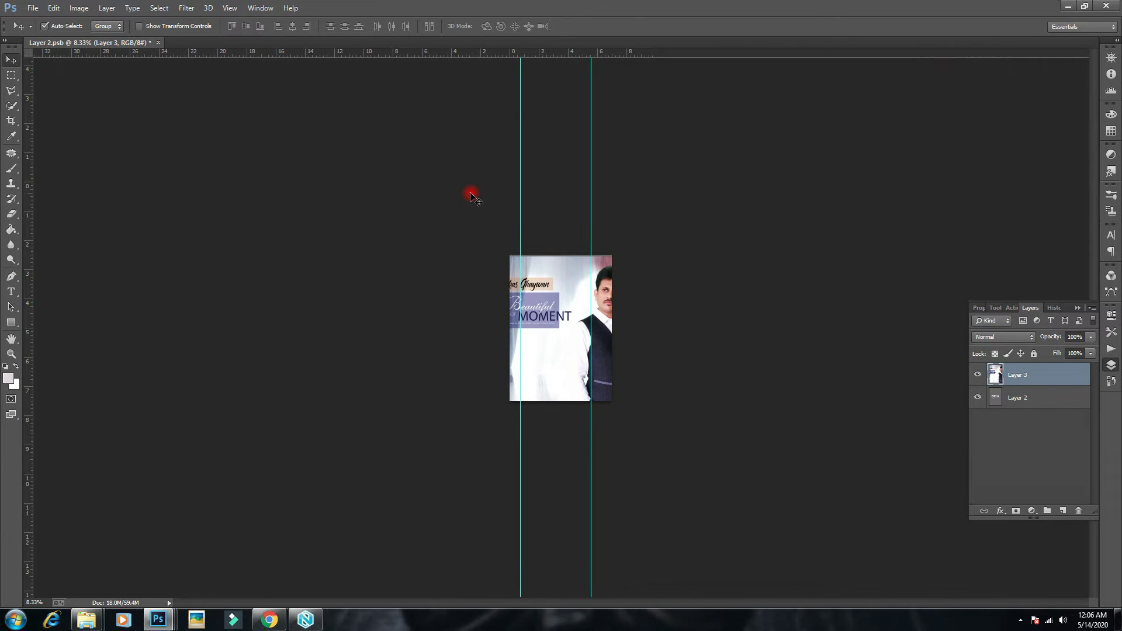
{"action": "key", "text": "ctrl+t"}
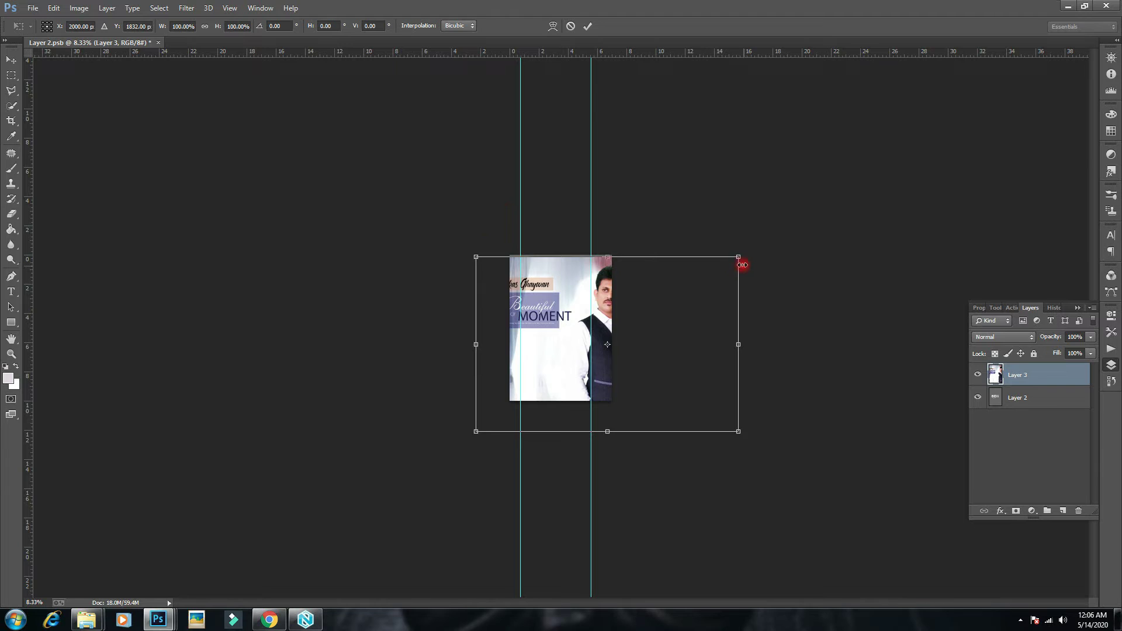
{"action": "mouse_move", "coordinate": [718, 268]}
{"action": "left_mouse_down"}
{"action": "mouse_move", "coordinate": [569, 368]}
{"action": "mouse_move", "coordinate": [568, 286]}
{"action": "left_mouse_up"}
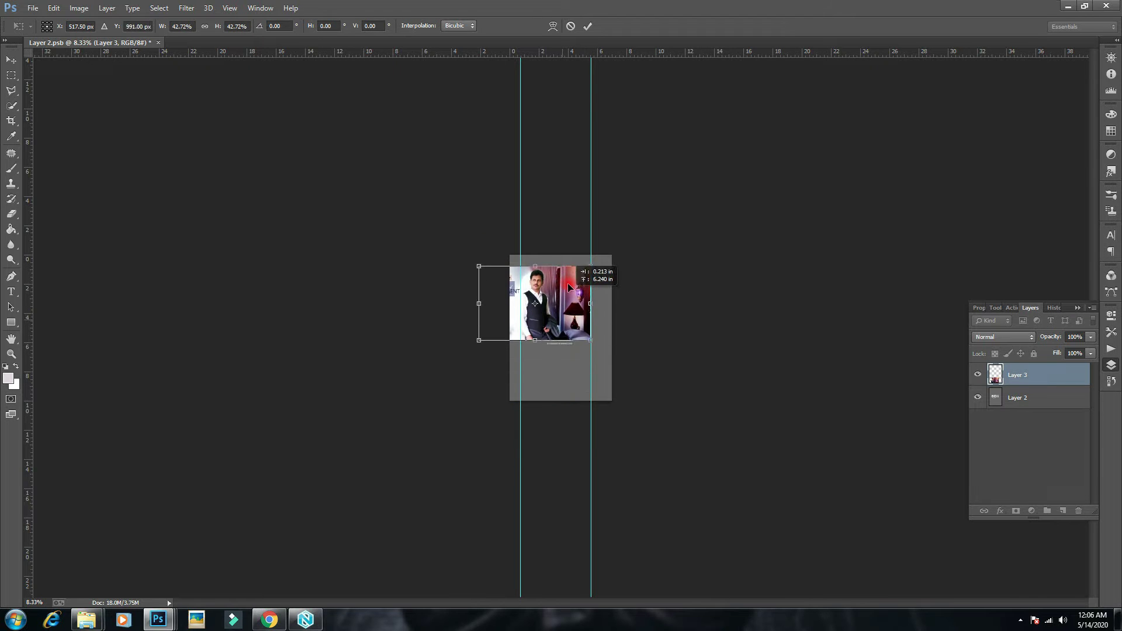
{"action": "left_click_drag", "start_coordinate": [480, 332], "coordinate": [369, 403]}
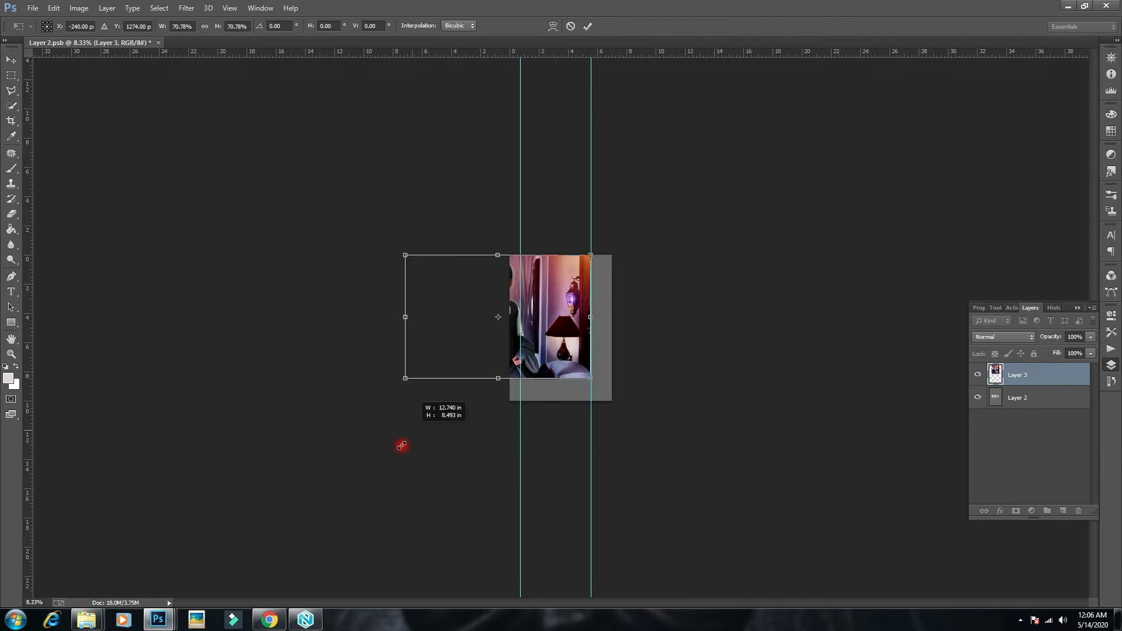
{"action": "left_click_drag", "start_coordinate": [476, 368], "coordinate": [572, 345]}
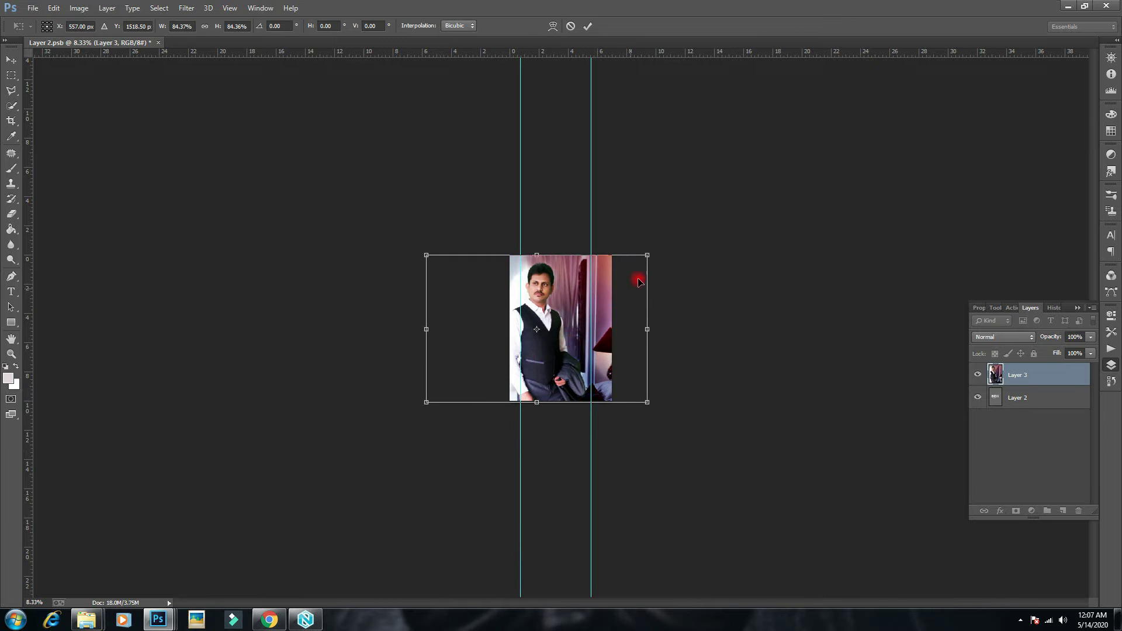
{"action": "left_click_drag", "start_coordinate": [649, 256], "coordinate": [643, 290]}
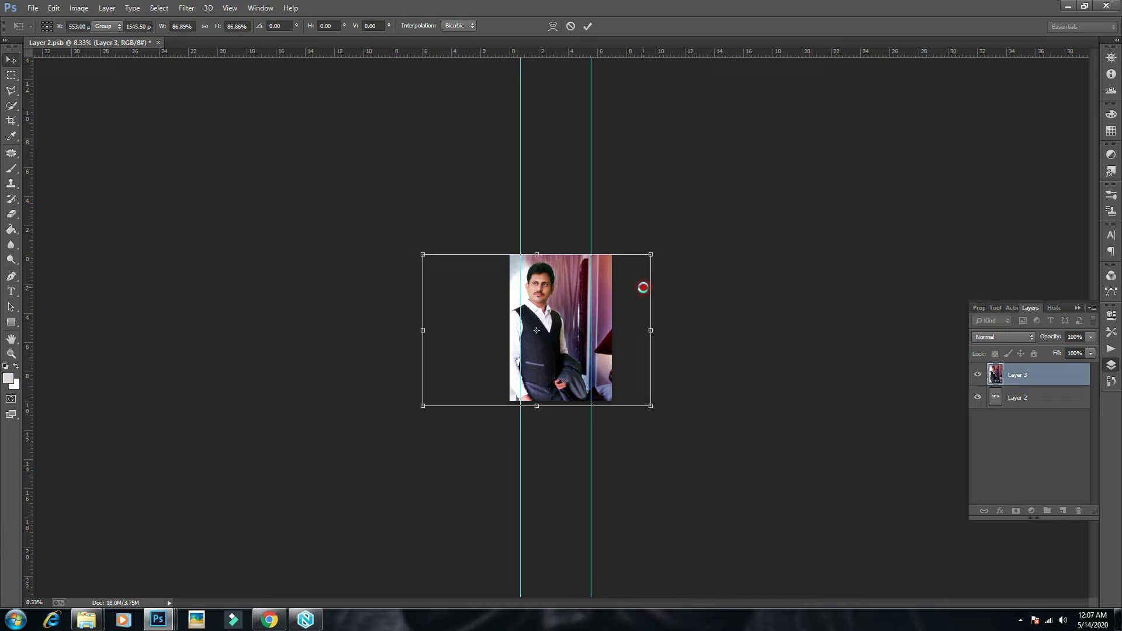
{"action": "key", "text": "Return"}
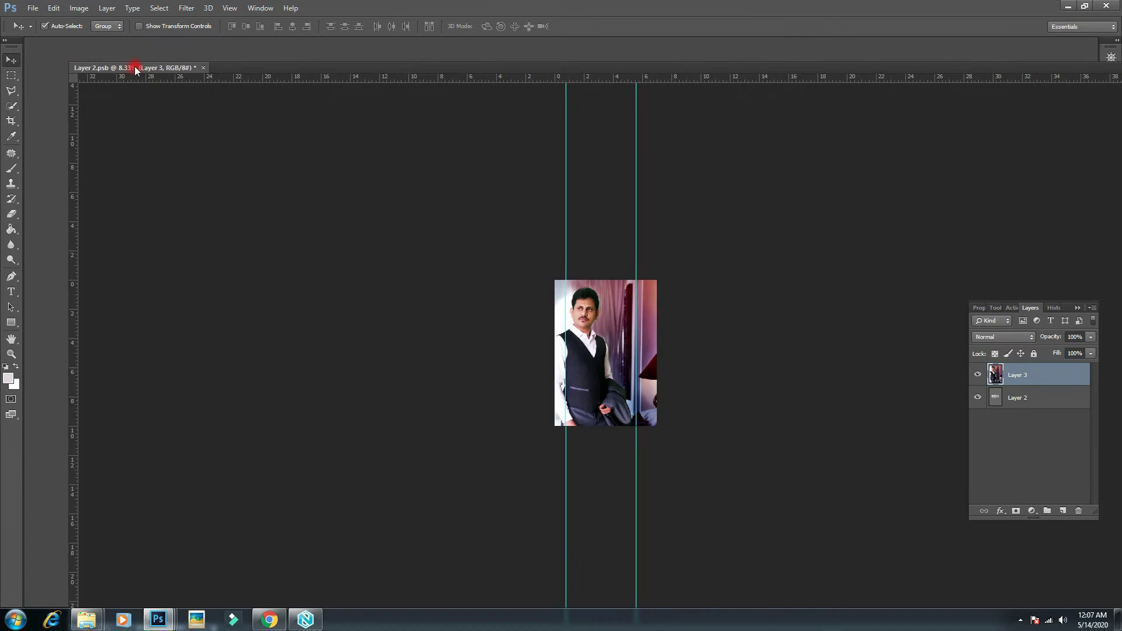
Save the Layer 2.psb cover artwork with File > Save
{"action": "left_click_drag", "start_coordinate": [115, 51], "coordinate": [138, 68]}
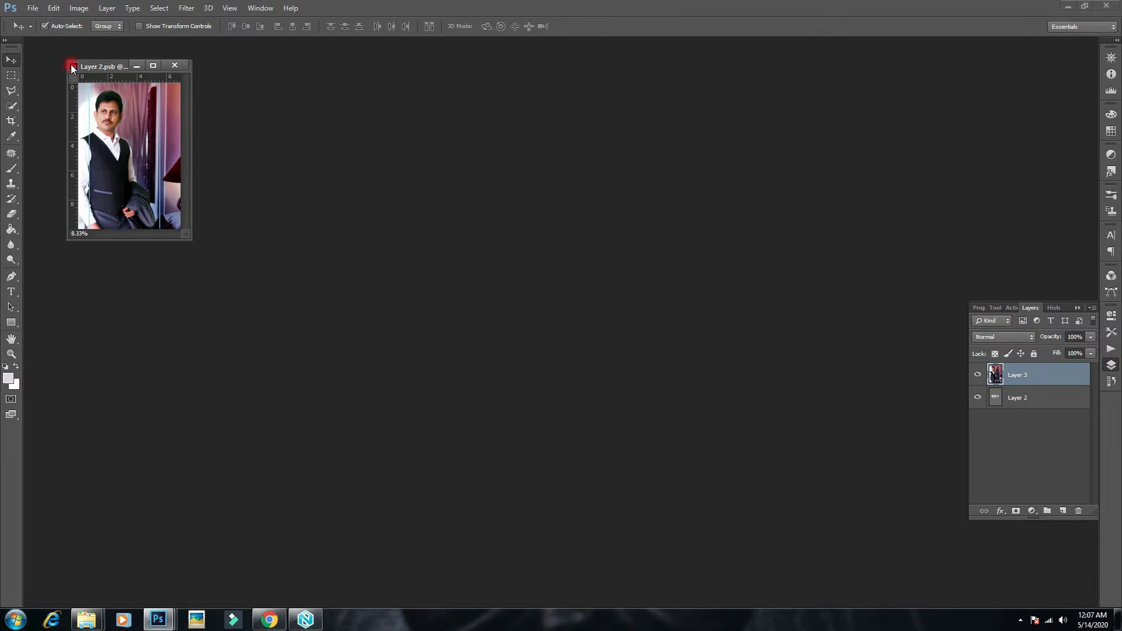
{"action": "left_click", "coordinate": [27, 8]}
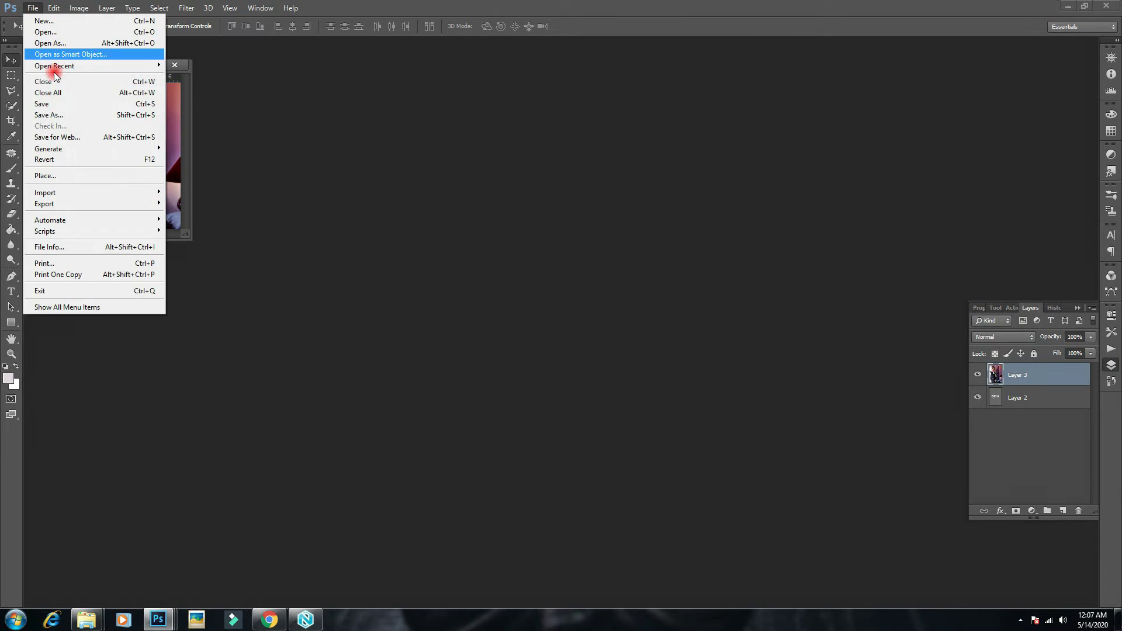
{"action": "left_click", "coordinate": [61, 104]}
{"action": "left_click", "coordinate": [152, 130]}
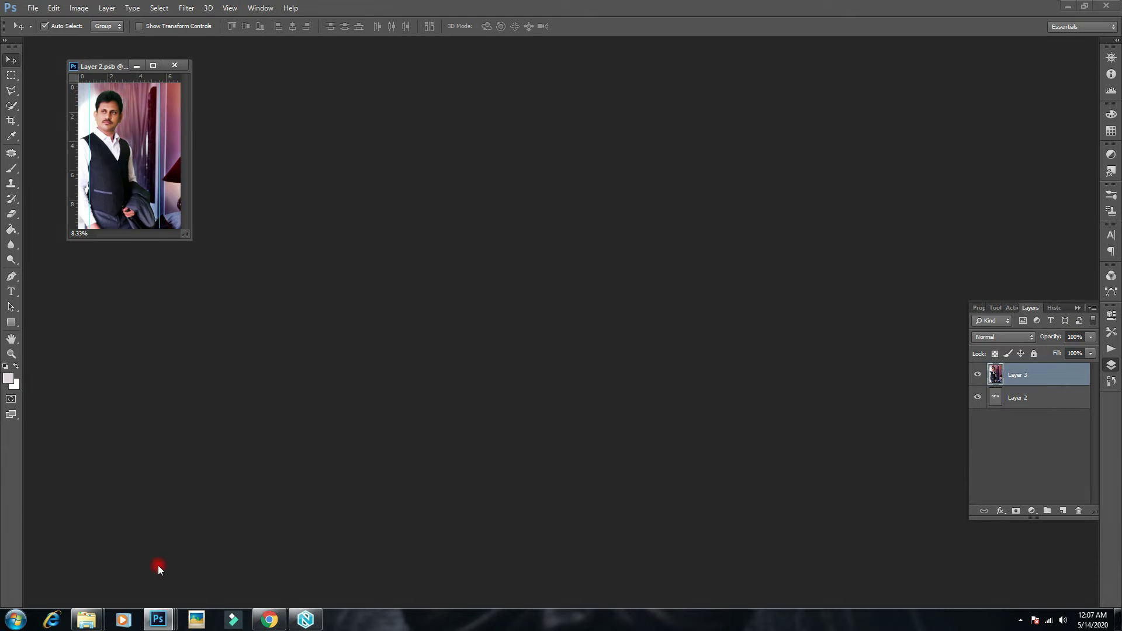
Return to BXRG1.psd to check the portrait now on the box cover
{"action": "mouse_move", "coordinate": [158, 620]}
{"action": "left_click", "coordinate": [257, 554]}
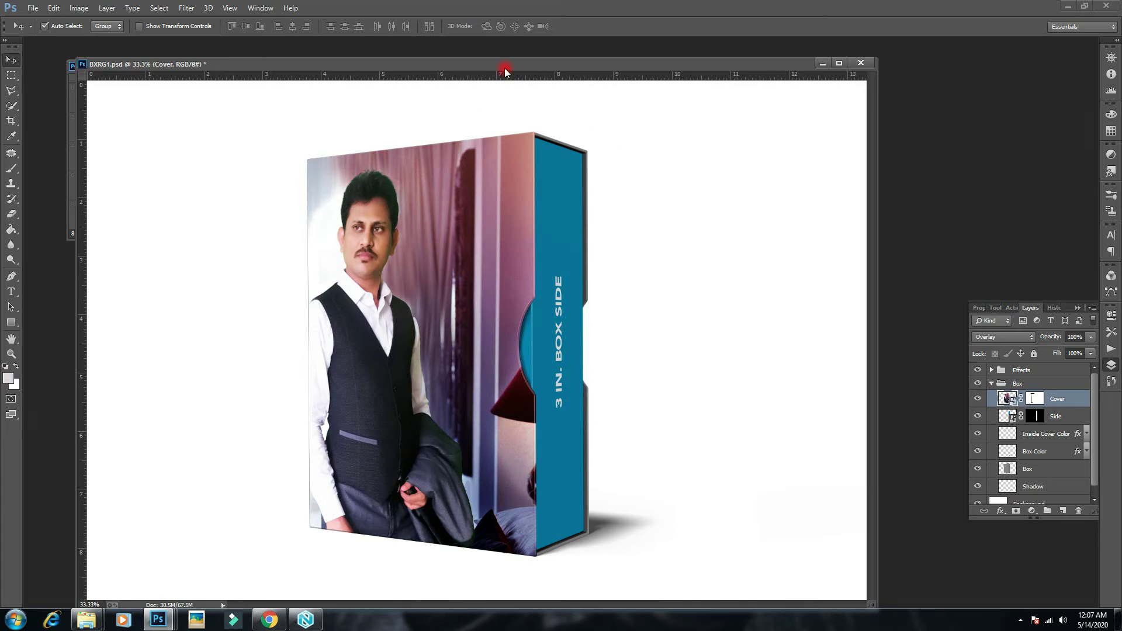
{"action": "left_click_drag", "start_coordinate": [554, 69], "coordinate": [628, 70]}
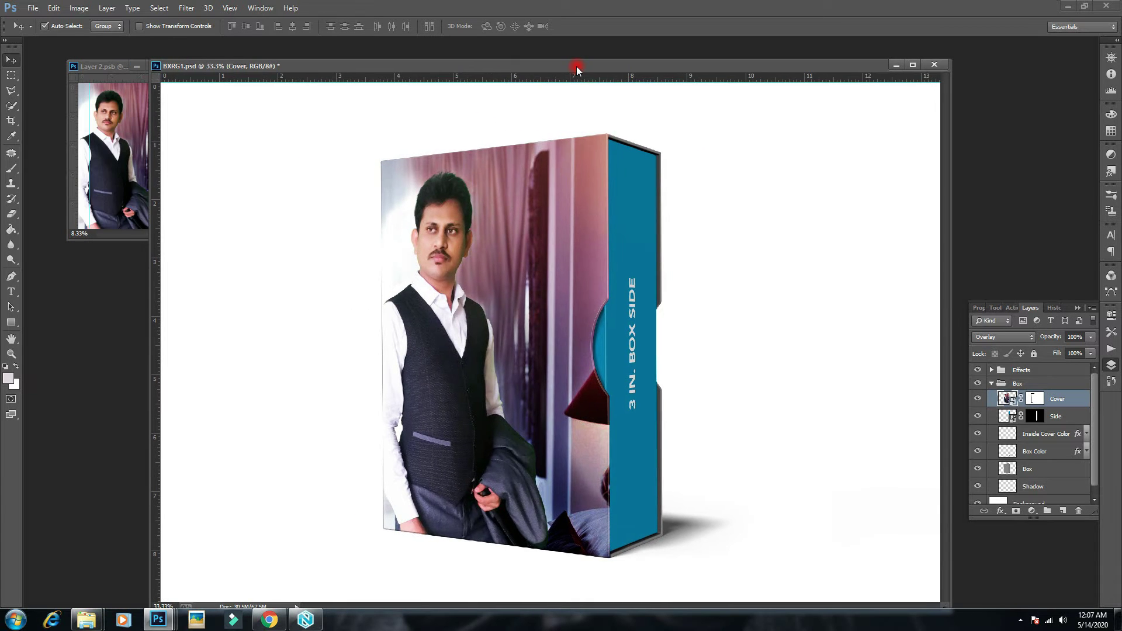
{"action": "left_click", "coordinate": [135, 187]}
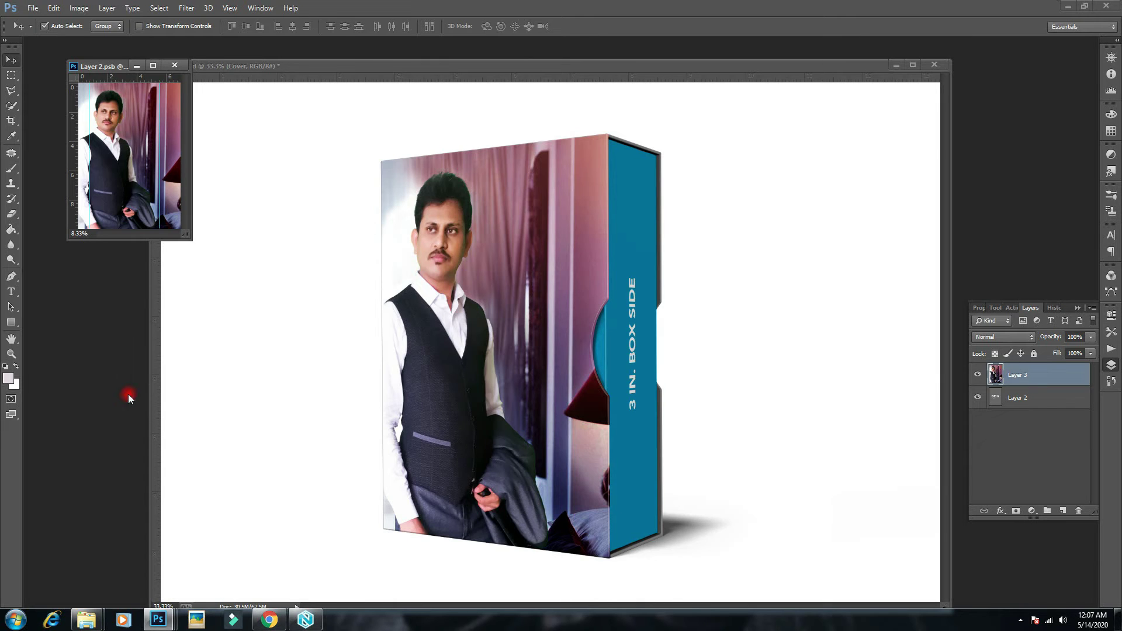
{"action": "left_click", "coordinate": [138, 65]}
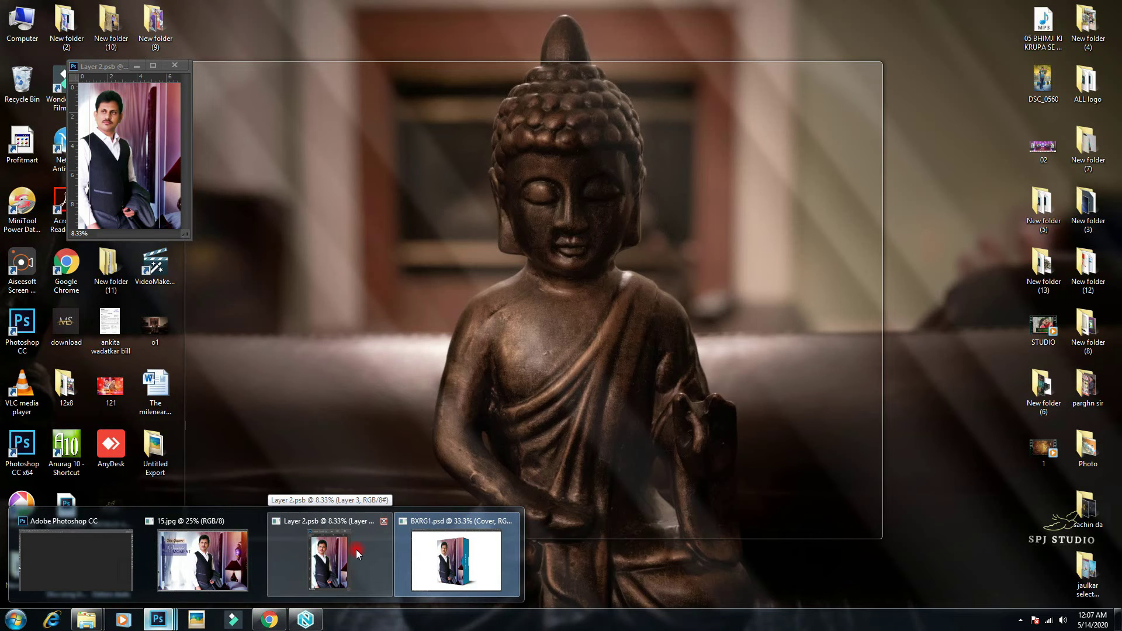
Open the box's Side layer smart object for editing
{"action": "left_click", "coordinate": [445, 554]}
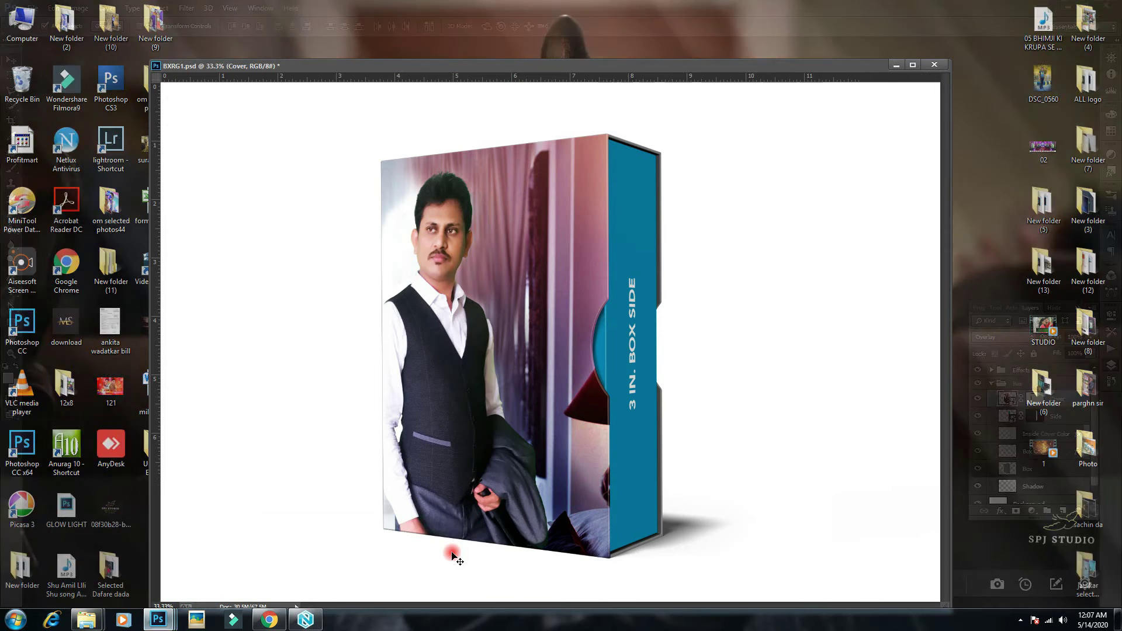
{"action": "left_click", "coordinate": [1015, 420]}
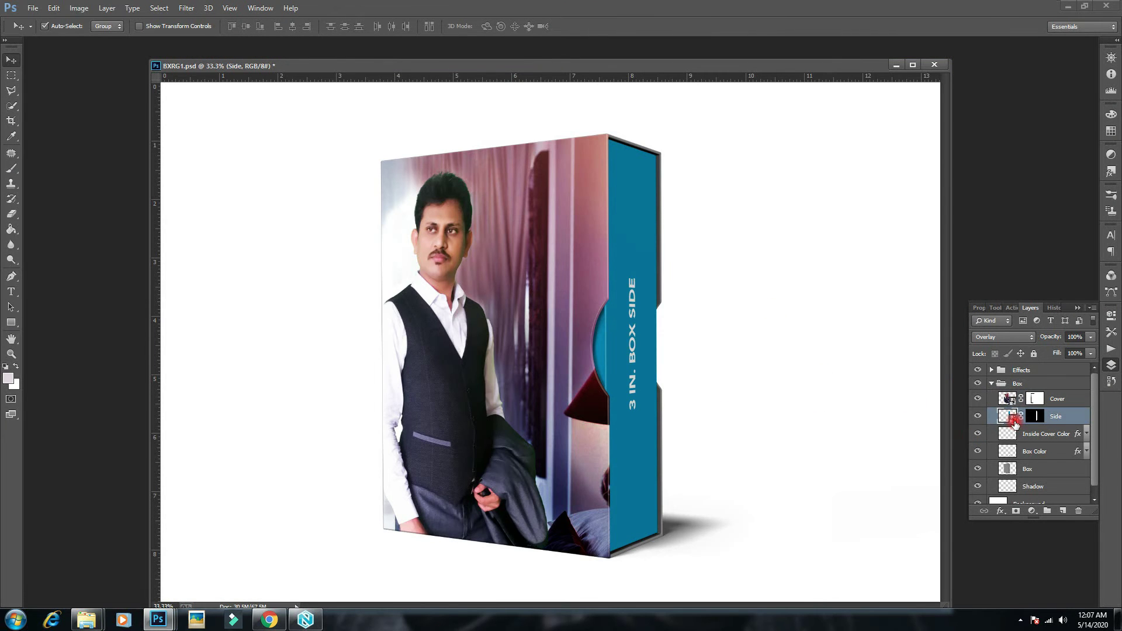
{"action": "double_click", "coordinate": [1015, 421]}
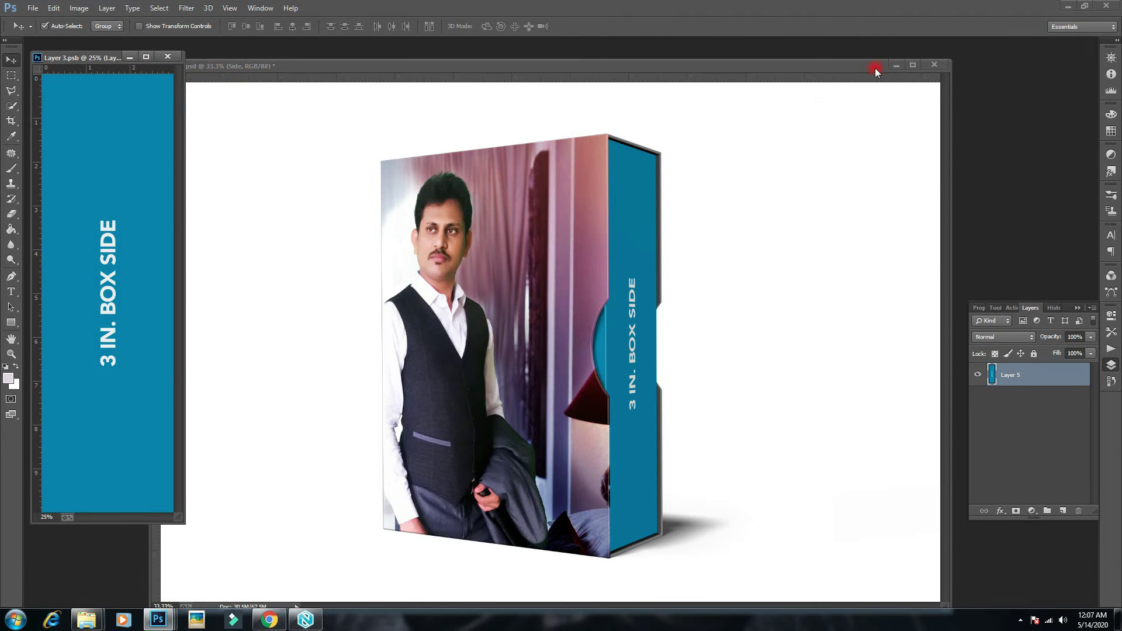
{"action": "left_click", "coordinate": [899, 65]}
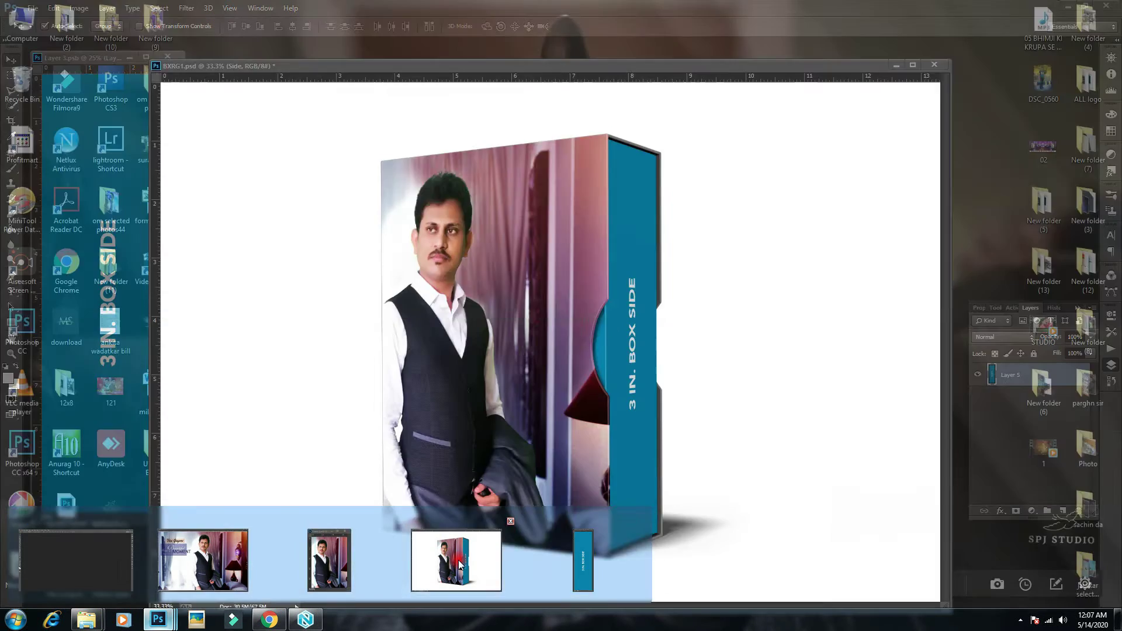
{"action": "left_click", "coordinate": [456, 561]}
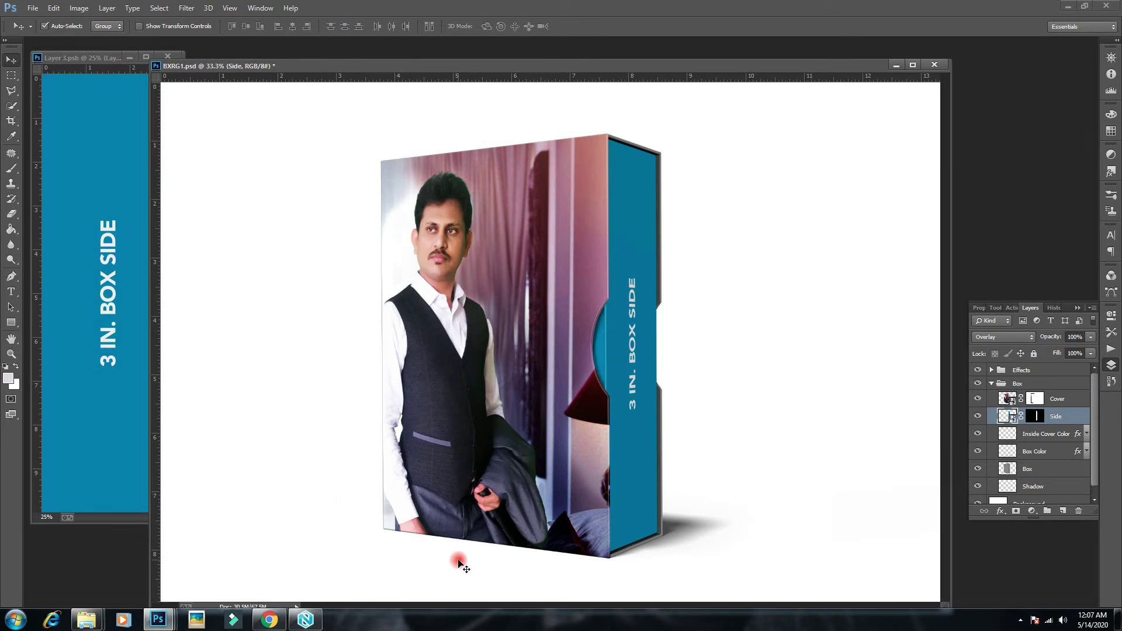
{"action": "mouse_move", "coordinate": [158, 620]}
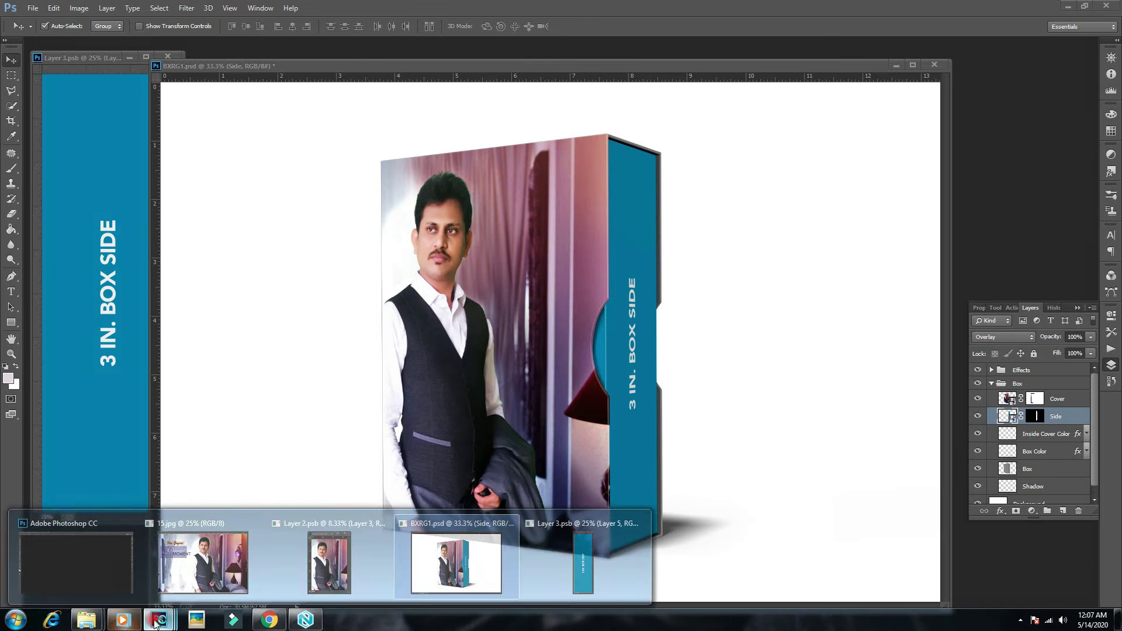
Drag the 15.jpg portrait into the side document as a new layer
{"action": "left_click", "coordinate": [226, 592]}
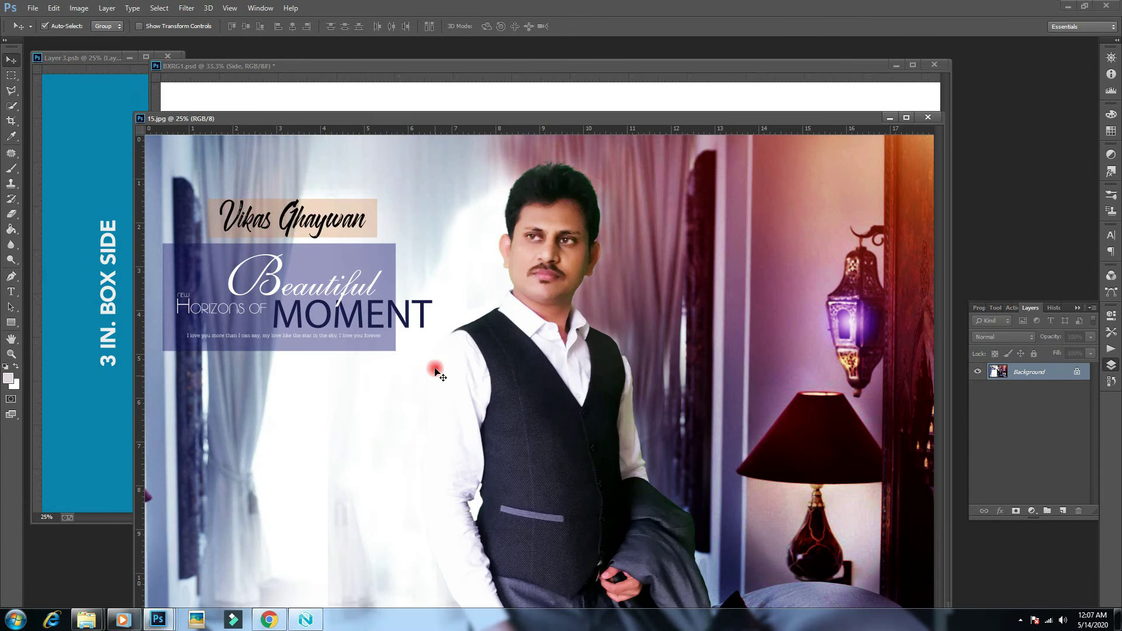
{"action": "left_click_drag", "start_coordinate": [251, 360], "coordinate": [107, 380]}
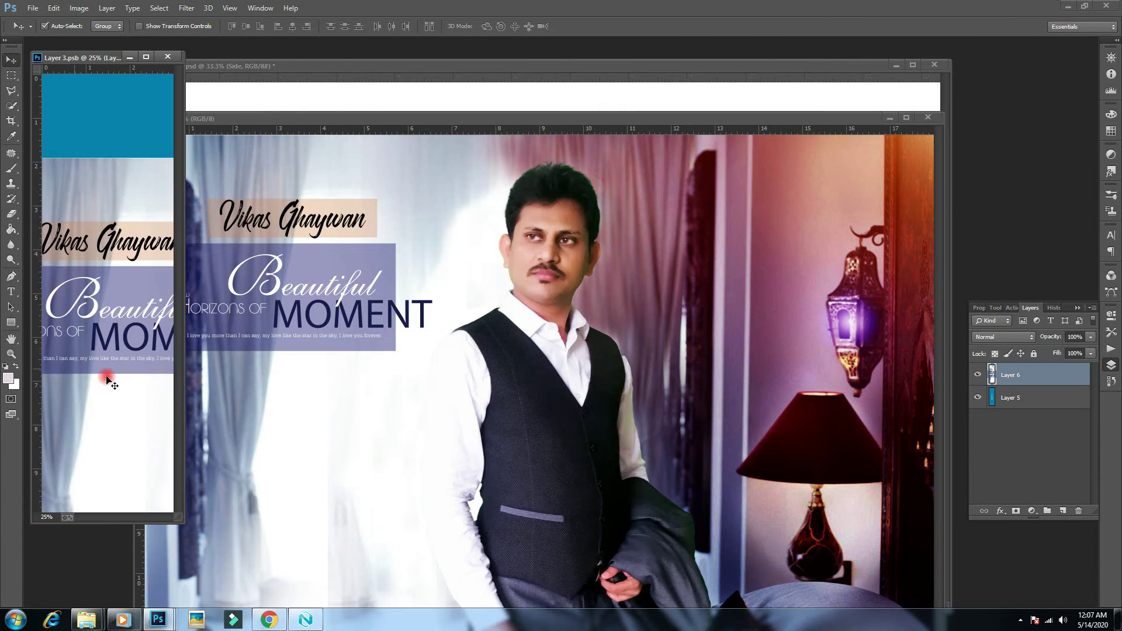
{"action": "left_click", "coordinate": [858, 93]}
{"action": "left_click", "coordinate": [896, 63]}
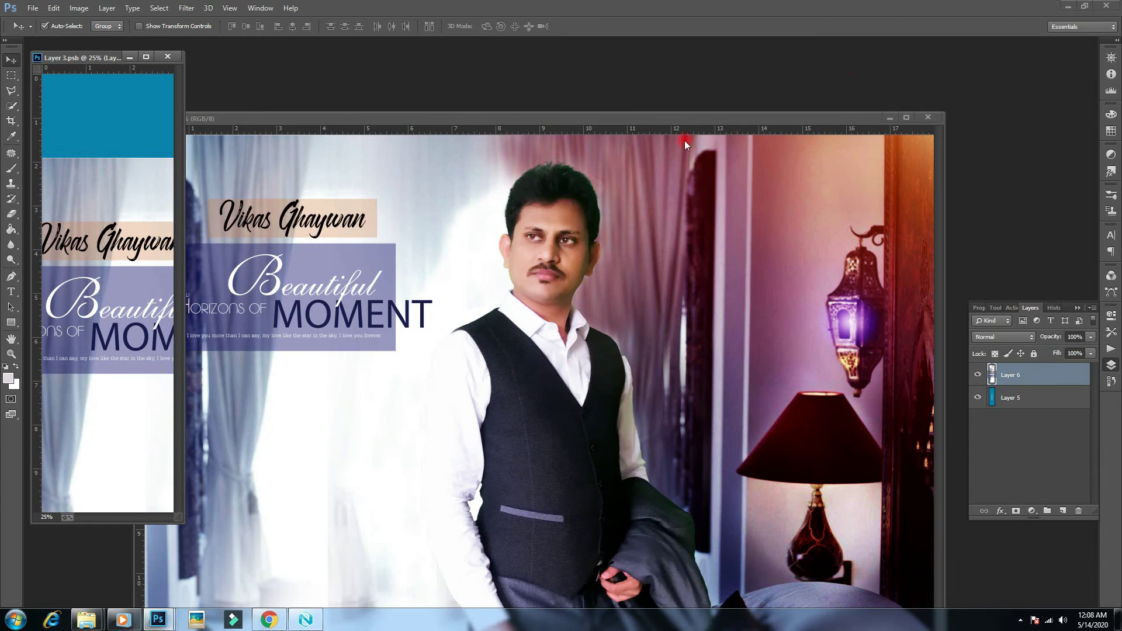
Slide the side photo to show the lamp, save, and view the exported BXRG1.jpg
{"action": "left_click", "coordinate": [886, 115]}
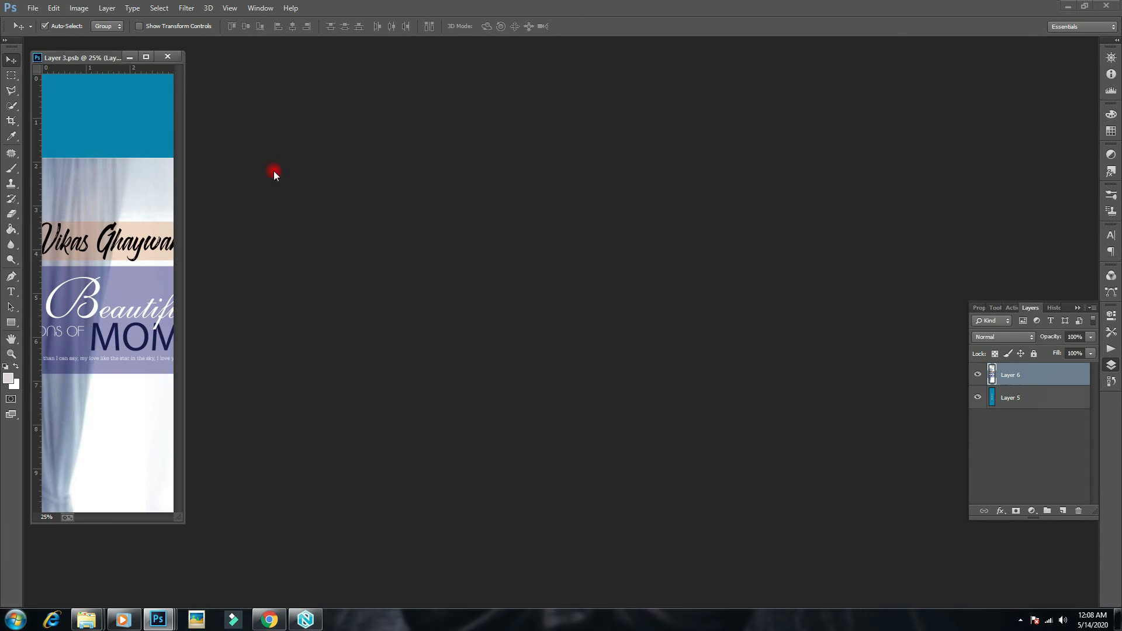
{"action": "left_click_drag", "start_coordinate": [120, 68], "coordinate": [401, 43]}
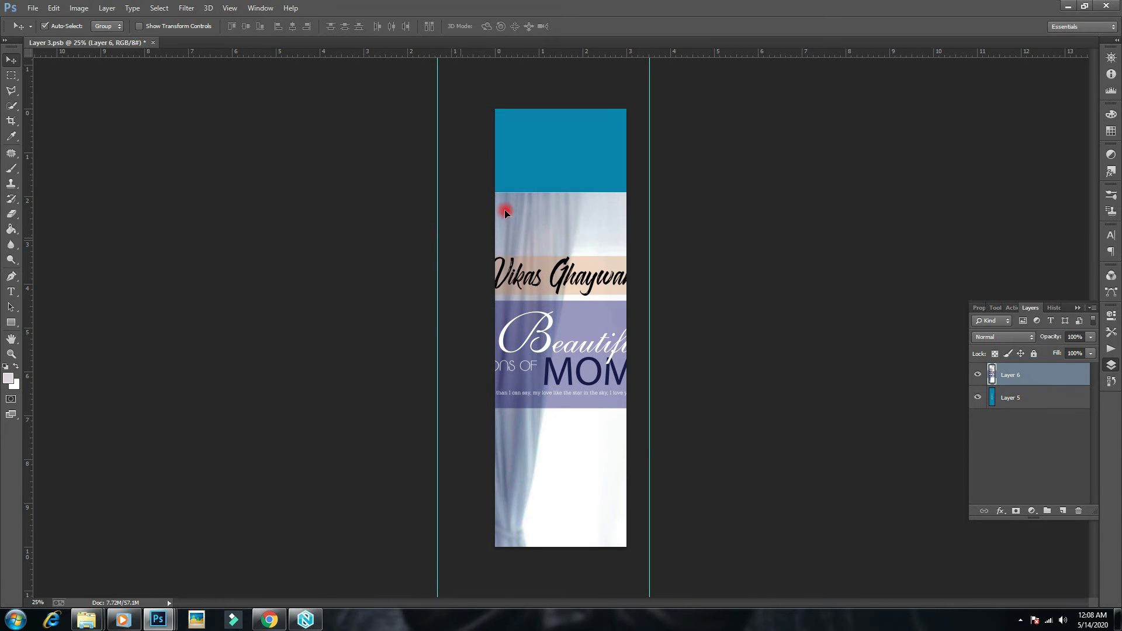
{"action": "mouse_move", "coordinate": [549, 253]}
{"action": "left_mouse_down"}
{"action": "mouse_move", "coordinate": [486, 272]}
{"action": "mouse_move", "coordinate": [490, 253]}
{"action": "mouse_move", "coordinate": [488, 286]}
{"action": "left_mouse_up"}
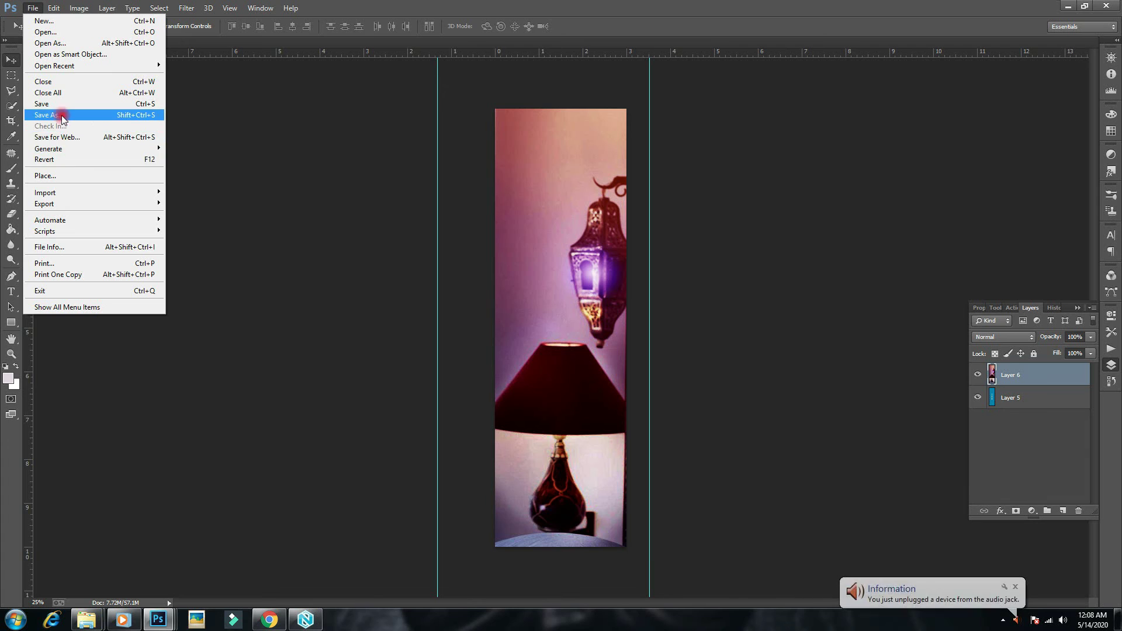
{"action": "left_click", "coordinate": [59, 104]}
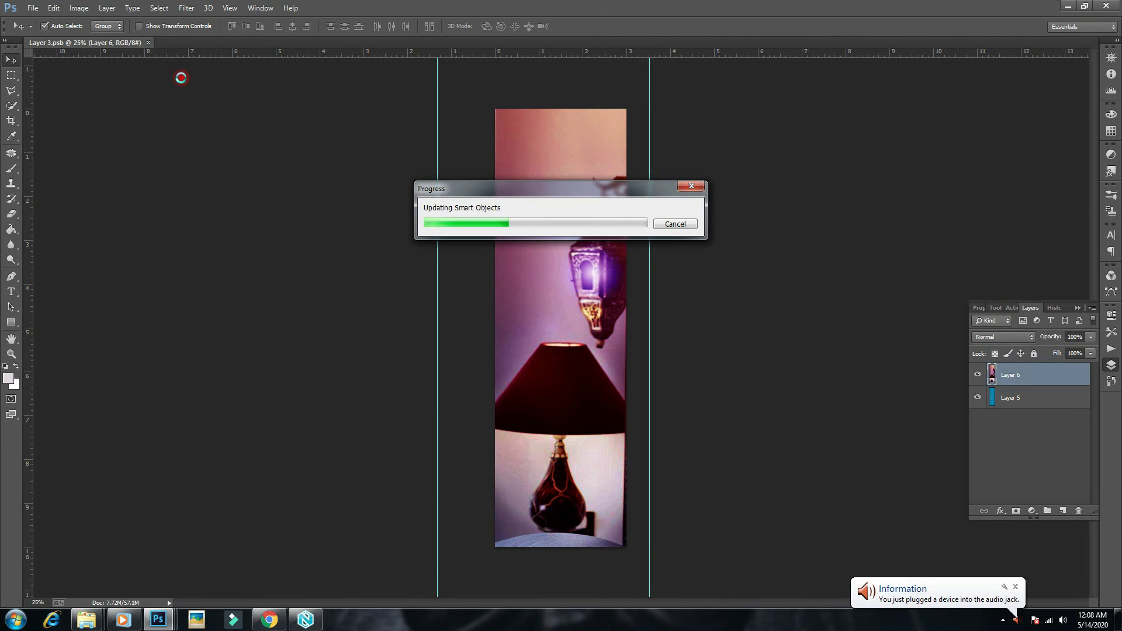
{"action": "mouse_move", "coordinate": [158, 619]}
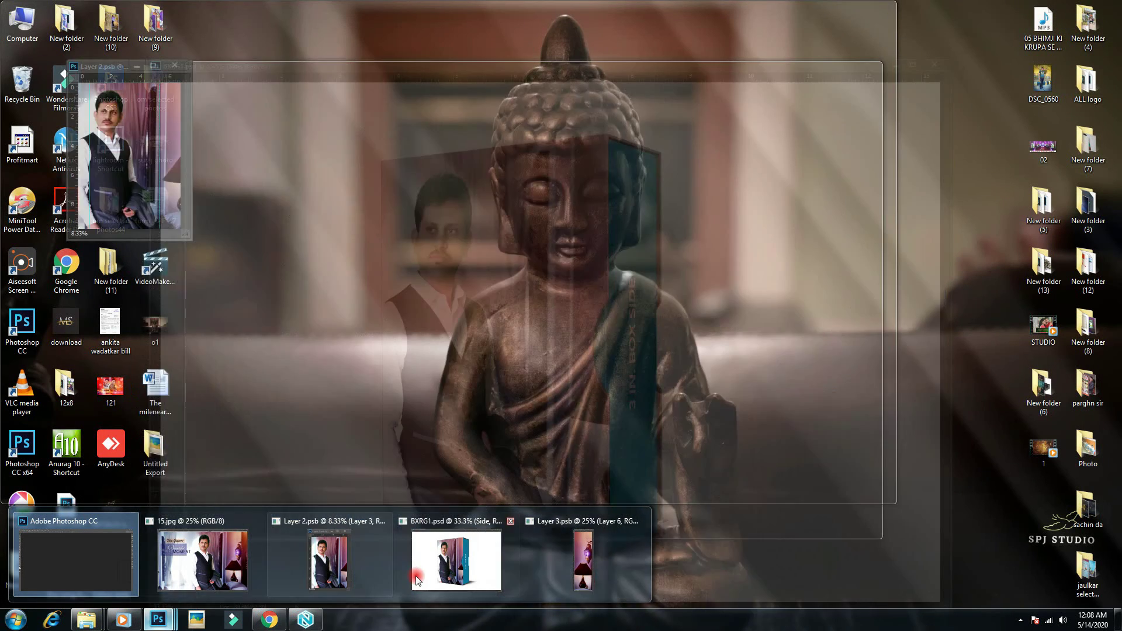
{"action": "left_click", "coordinate": [416, 581]}
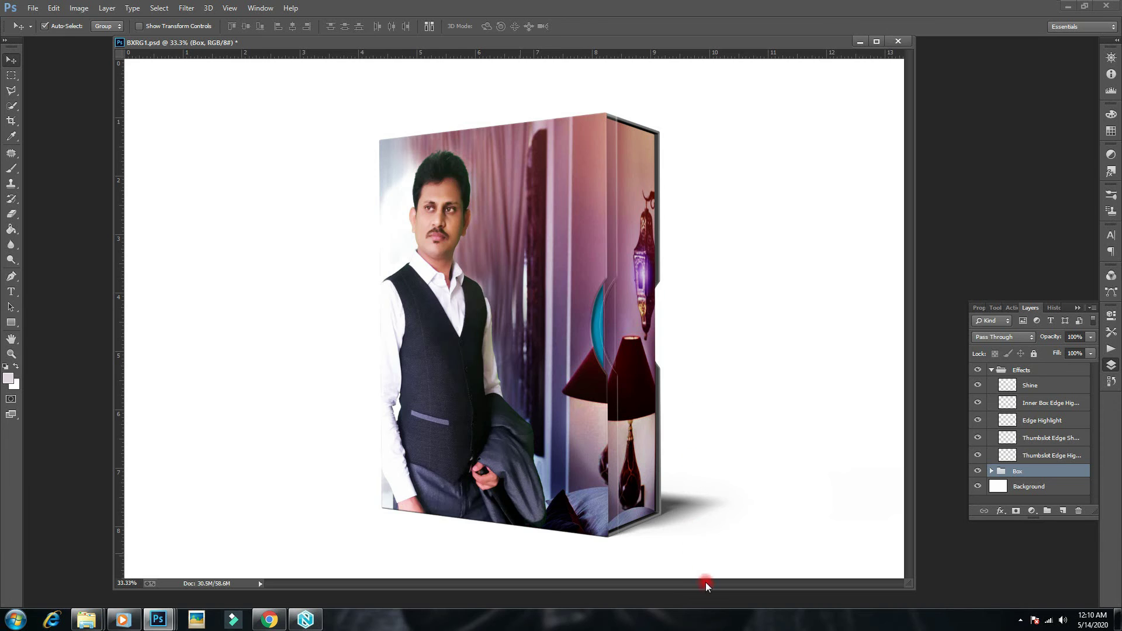
{"action": "key", "text": "alt+Tab"}
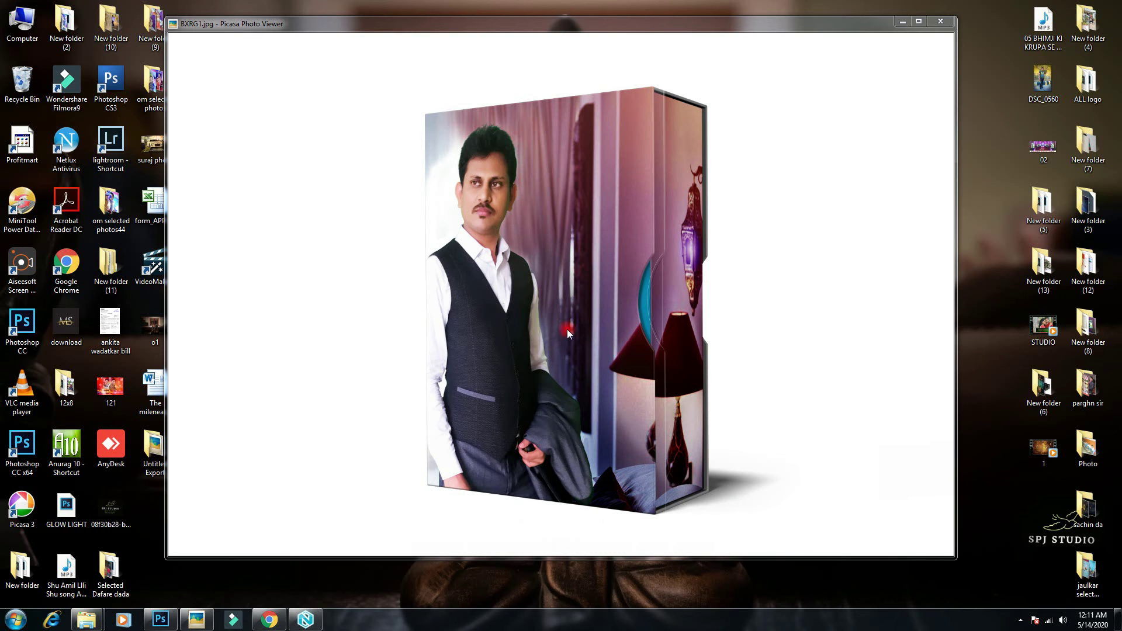
Step back through earlier mockup images, then switch Picasa to full-screen view
{"action": "left_click", "coordinate": [554, 549]}
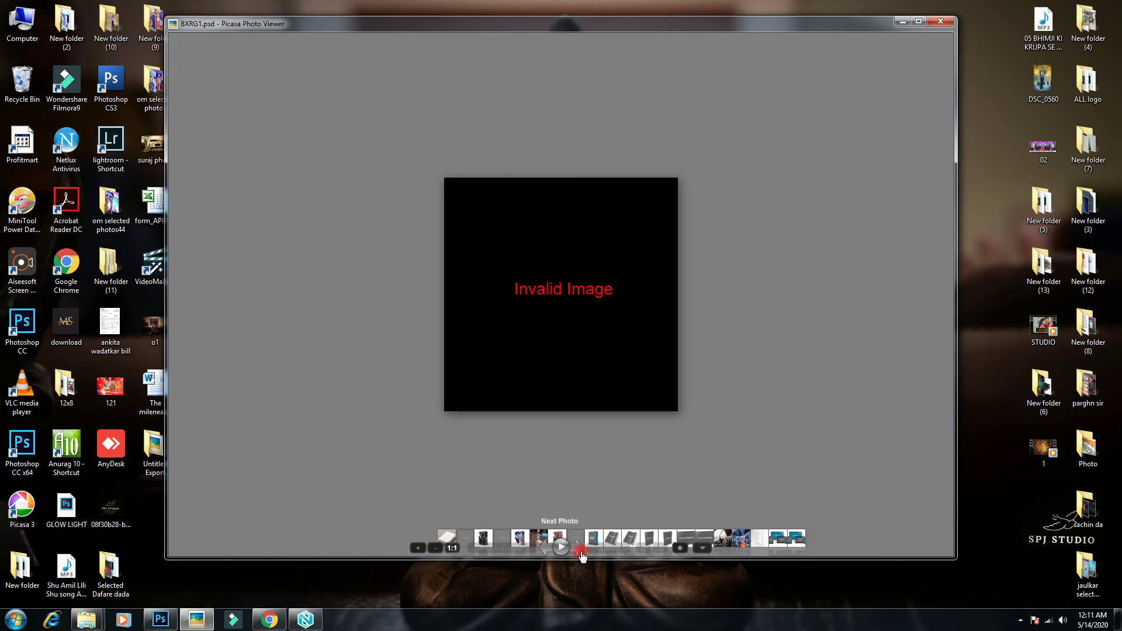
{"action": "left_click", "coordinate": [547, 553]}
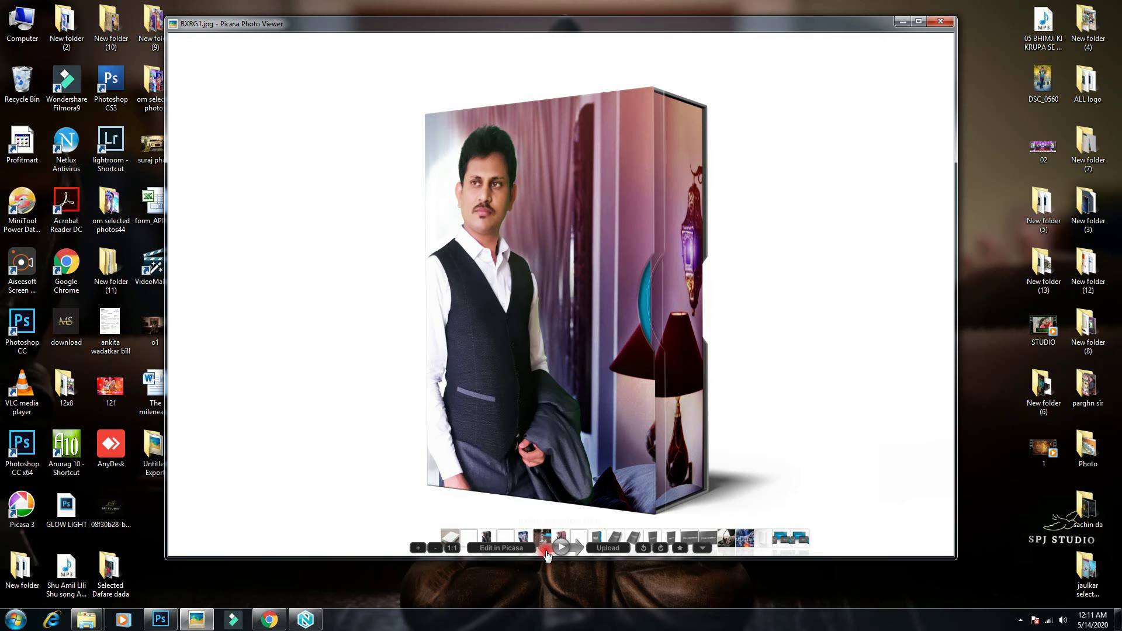
{"action": "left_click", "coordinate": [547, 553]}
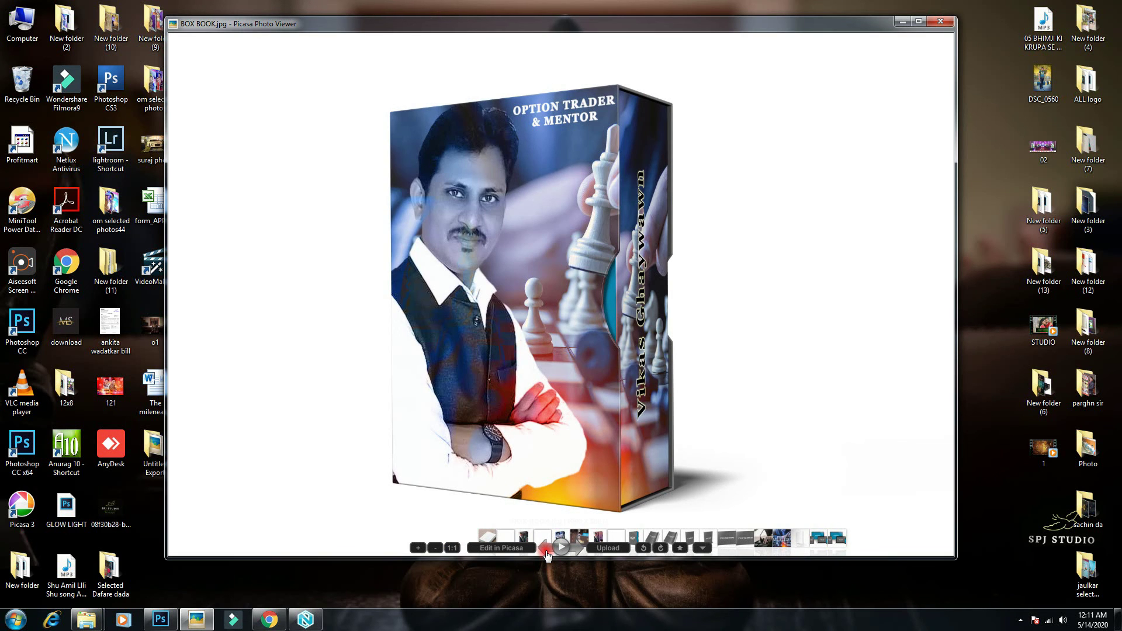
{"action": "left_click", "coordinate": [548, 553]}
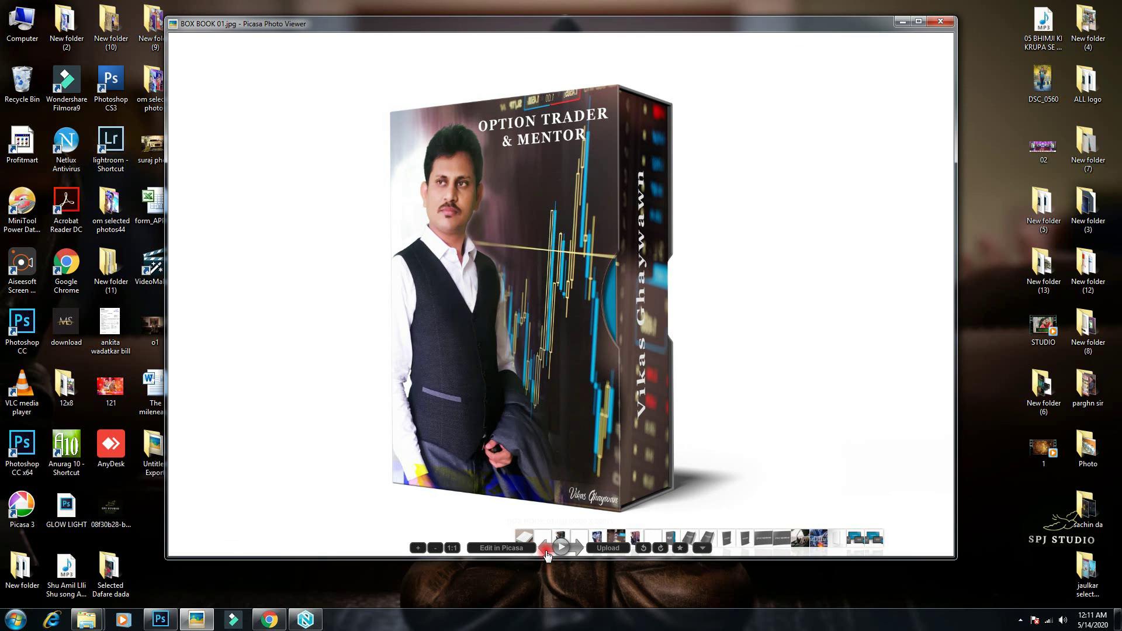
{"action": "left_click", "coordinate": [548, 553]}
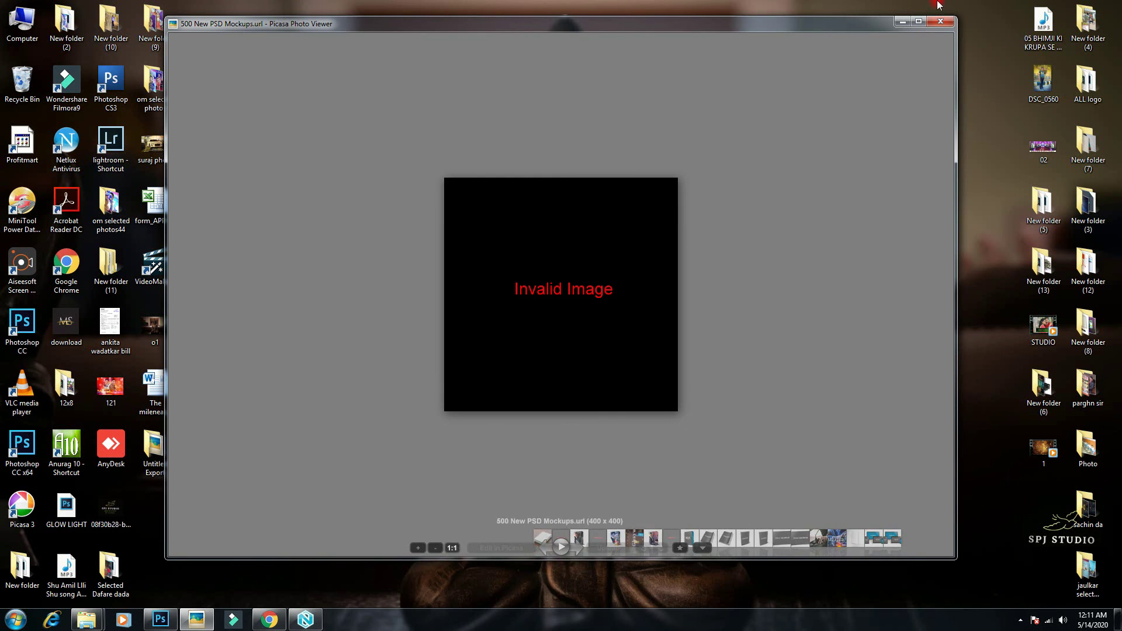
{"action": "left_click", "coordinate": [913, 21]}
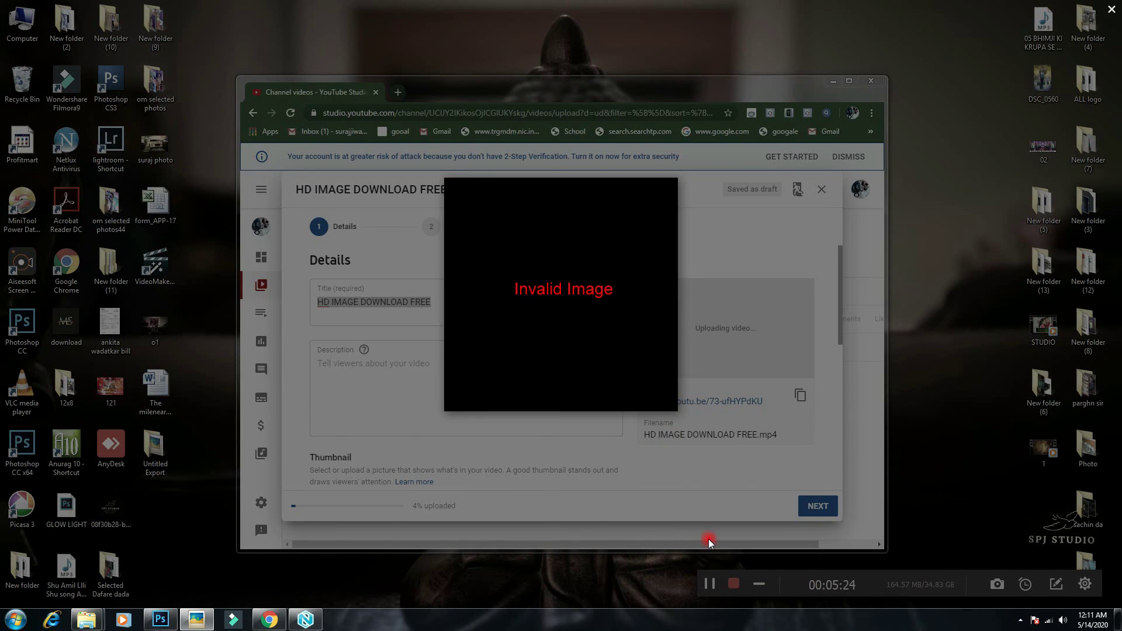
Advance through the box mockups to the MAGAZINE 8.5 X 11 IN image
{"action": "left_click", "coordinate": [513, 464]}
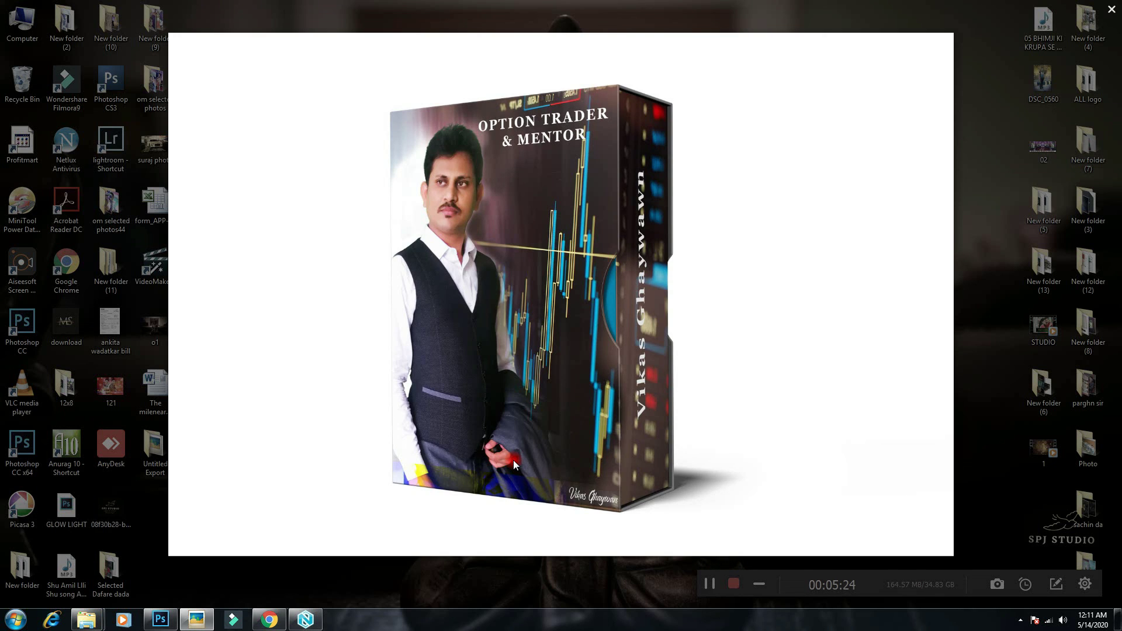
{"action": "left_click", "coordinate": [513, 461]}
{"action": "left_click", "coordinate": [513, 464]}
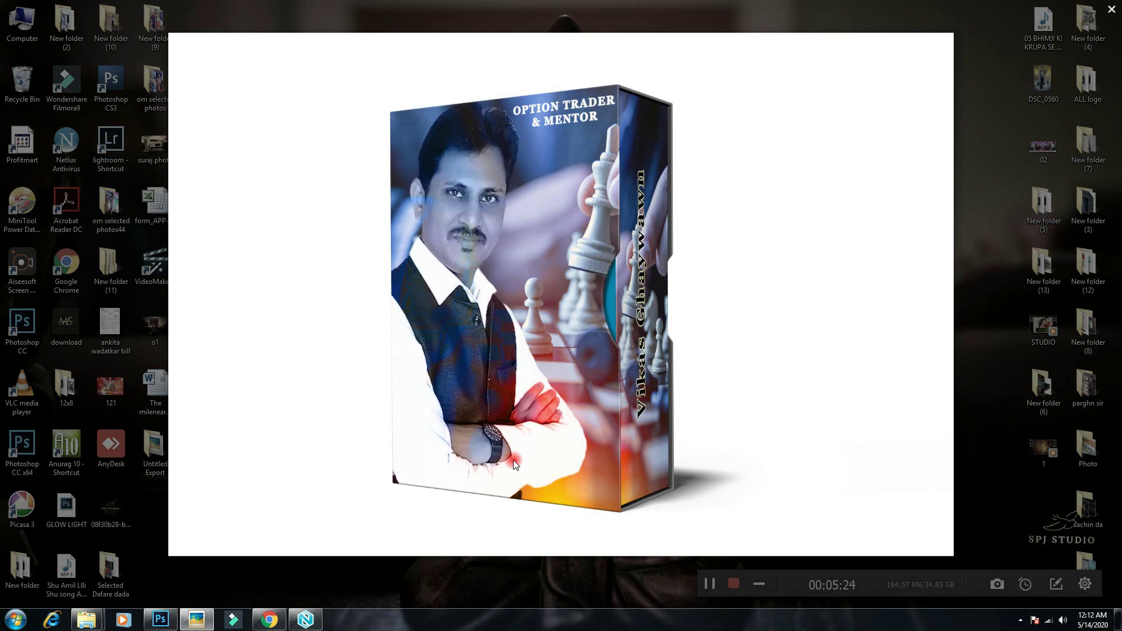
{"action": "left_click", "coordinate": [513, 463]}
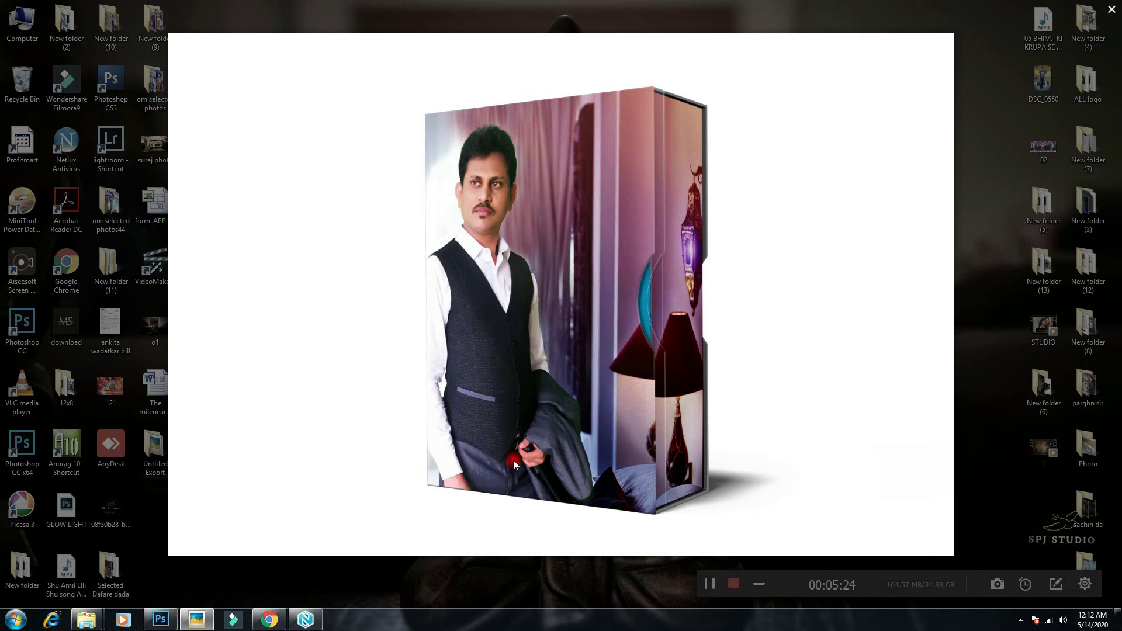
{"action": "left_click", "coordinate": [513, 462]}
{"action": "left_click", "coordinate": [513, 462]}
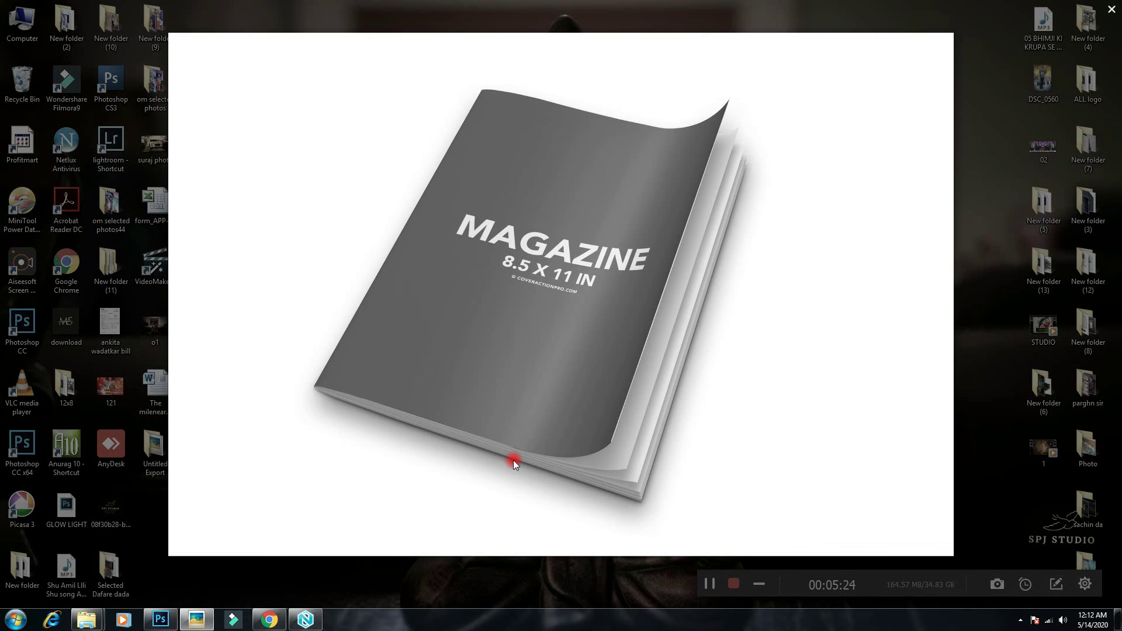